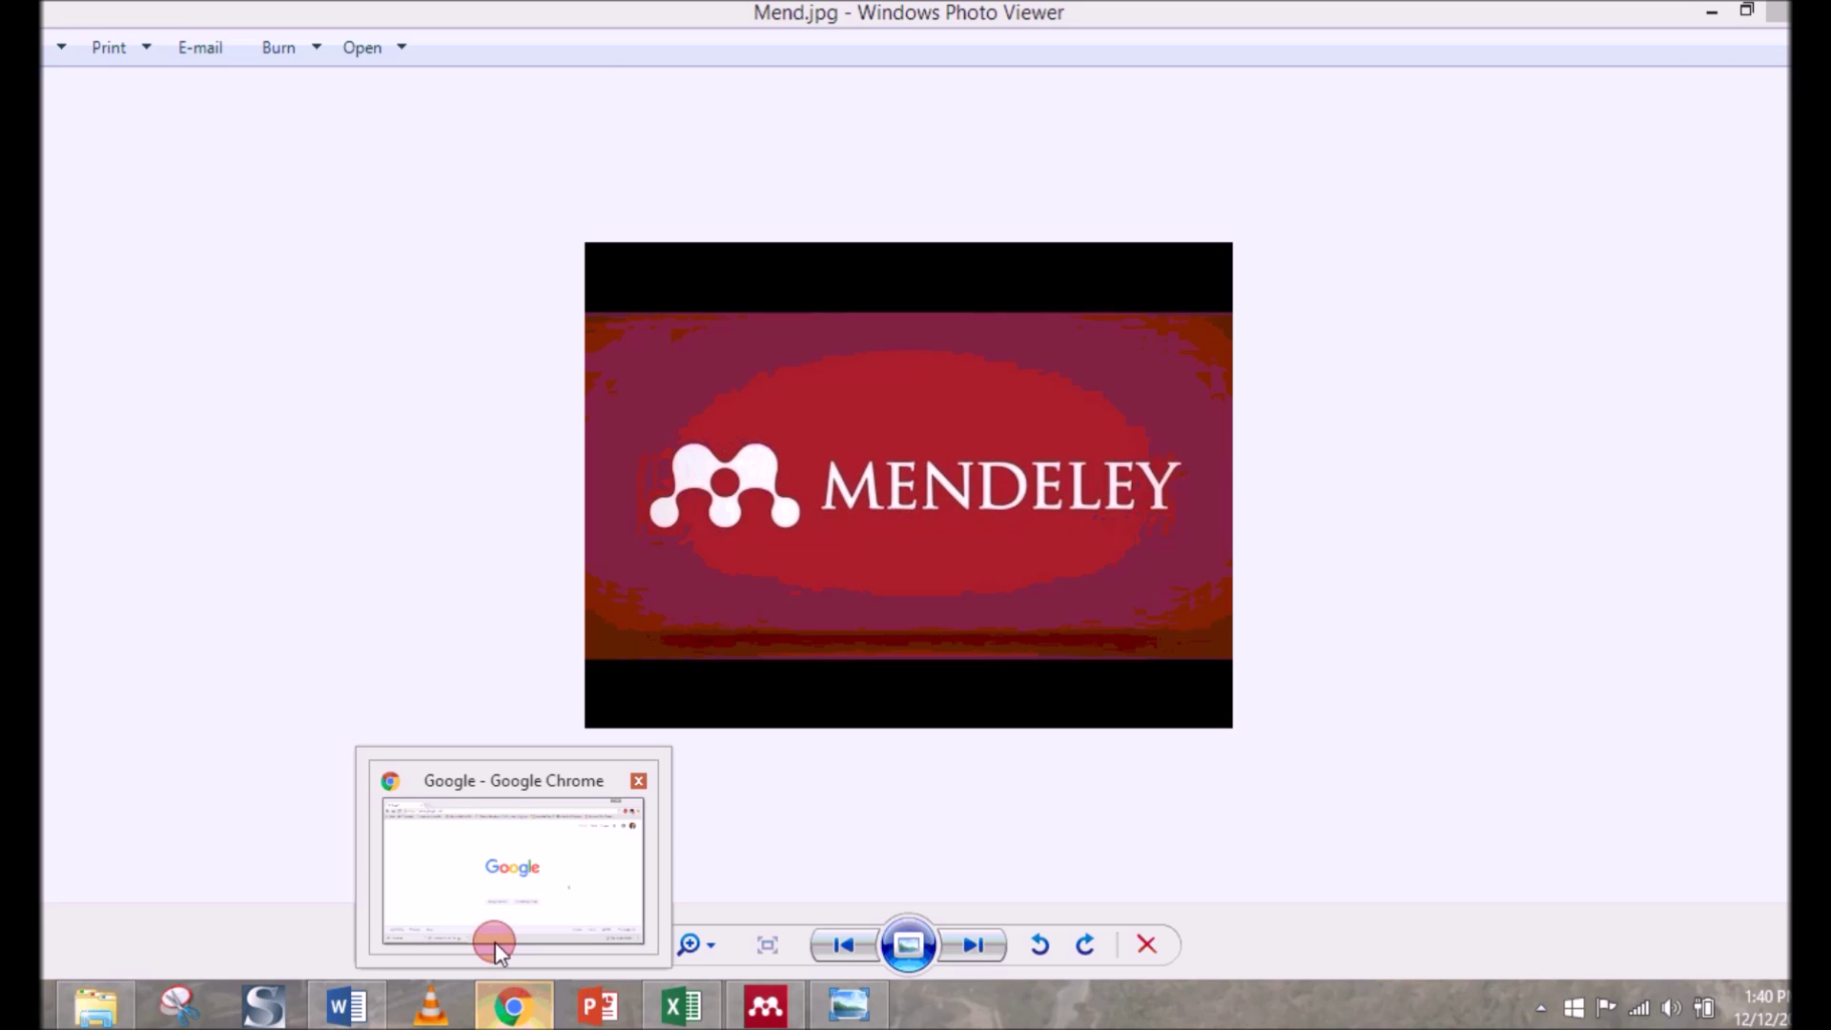
Load mendeley.com in Chrome and close the downloads bar.
left_click(493, 897)
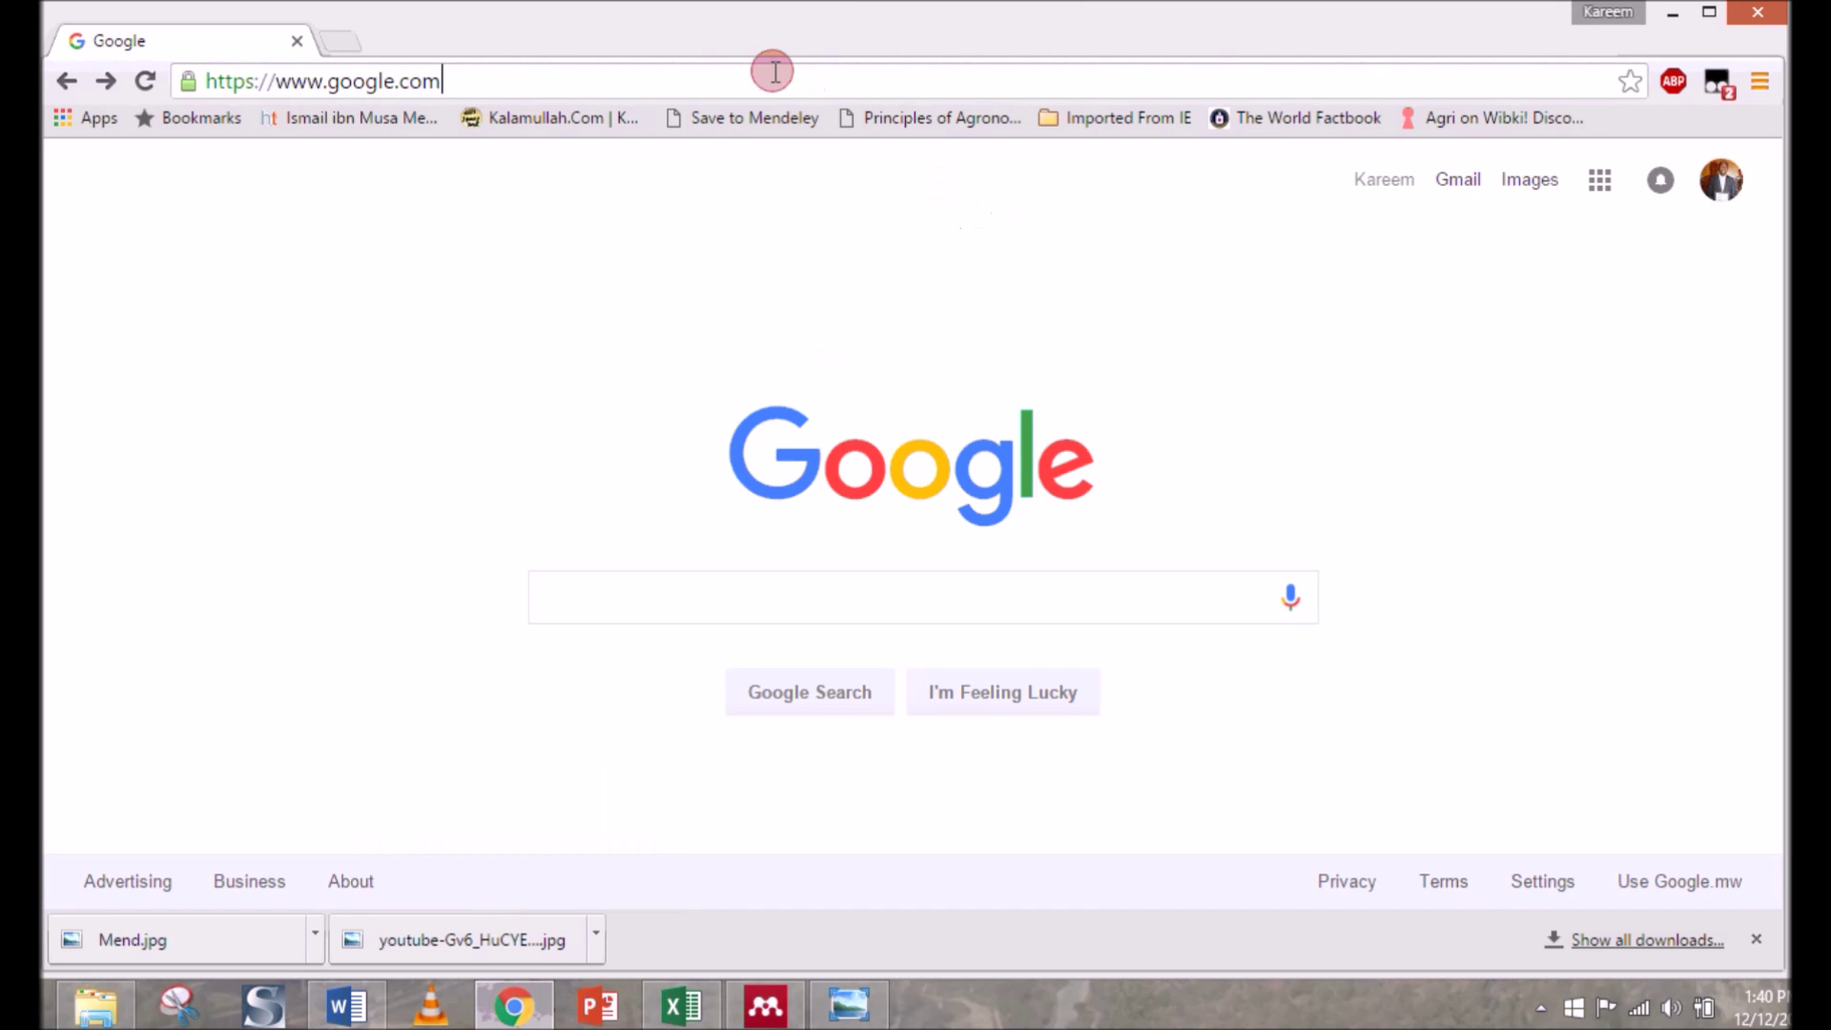
left_click_drag(422, 84, 181, 84)
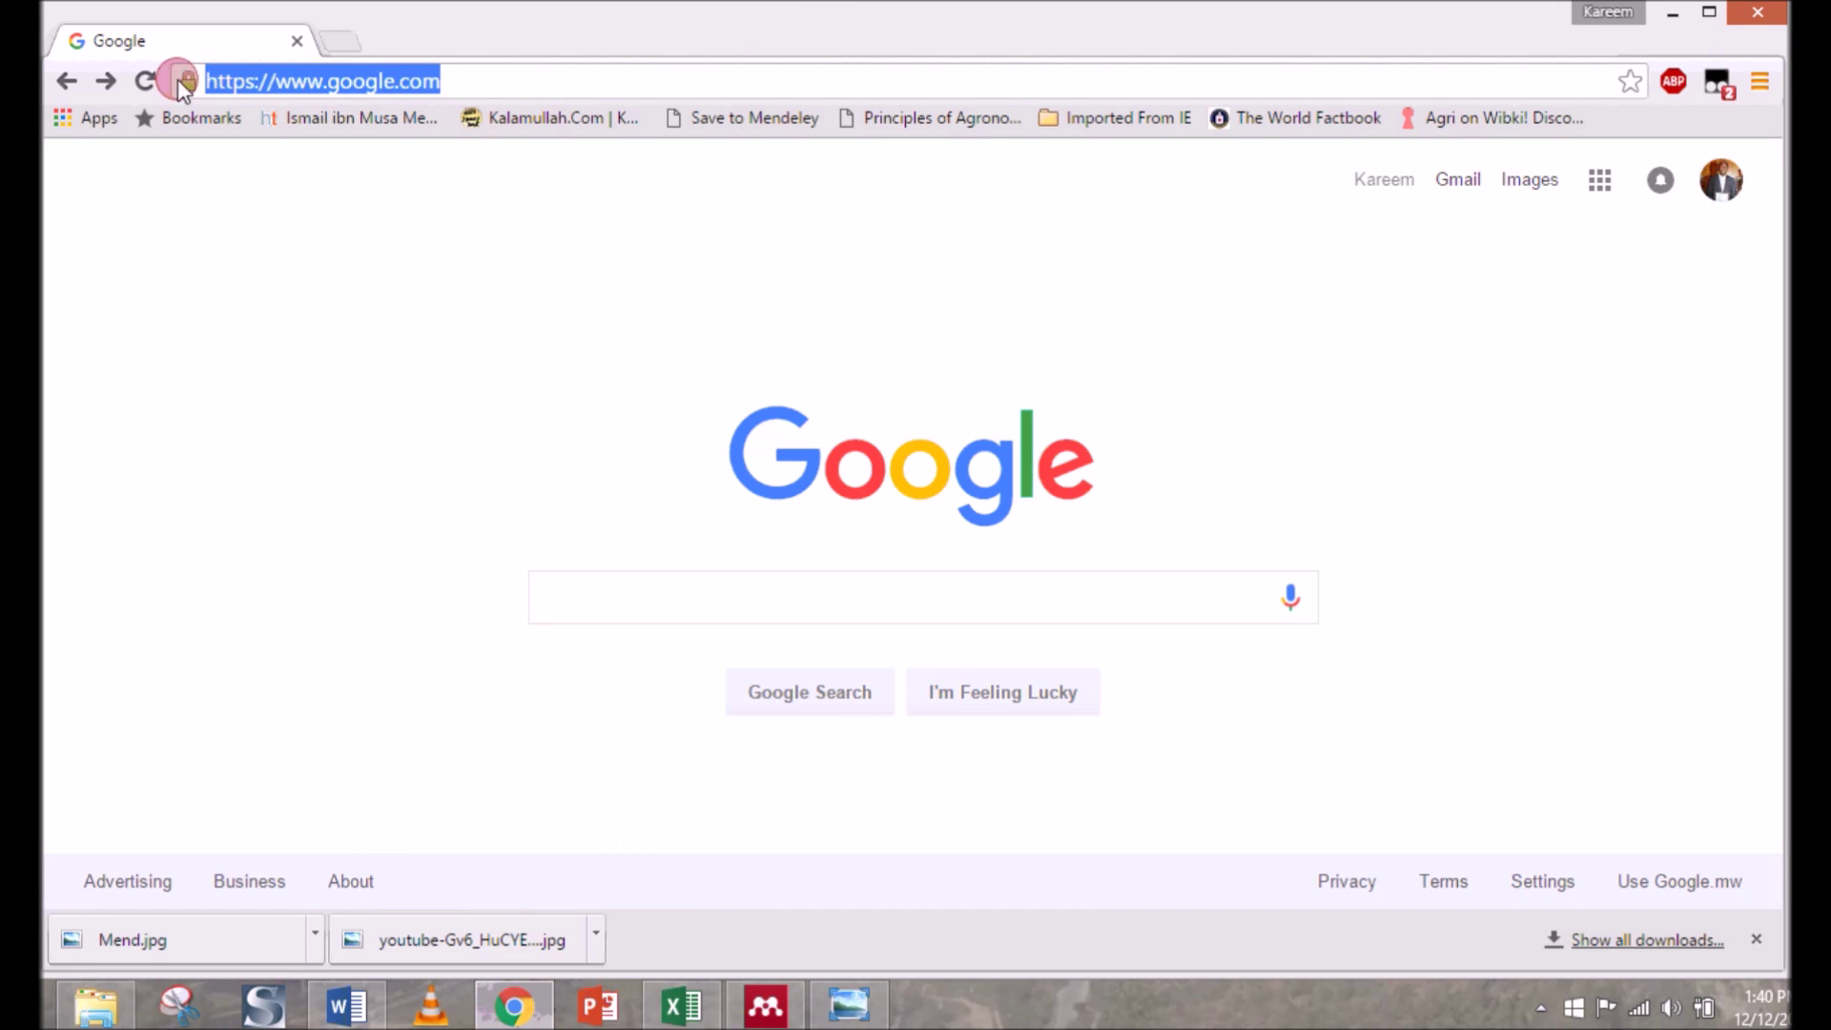
type("M")
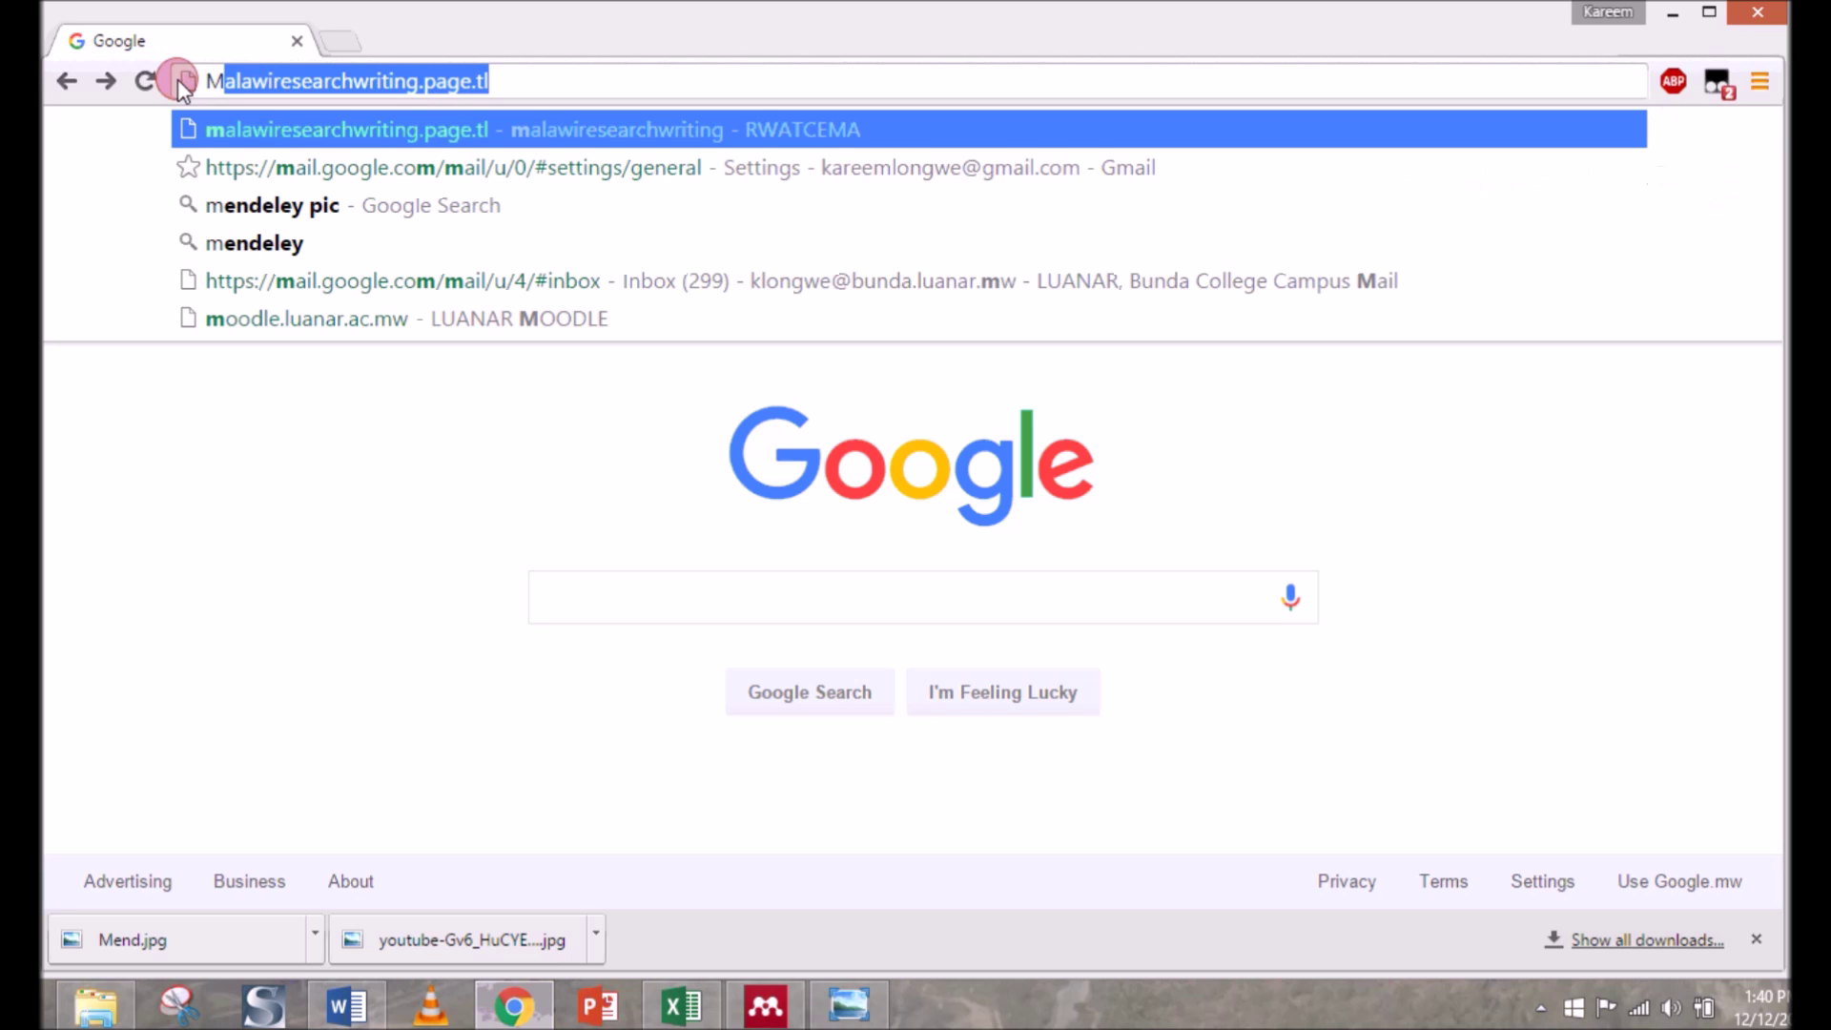
type("EN")
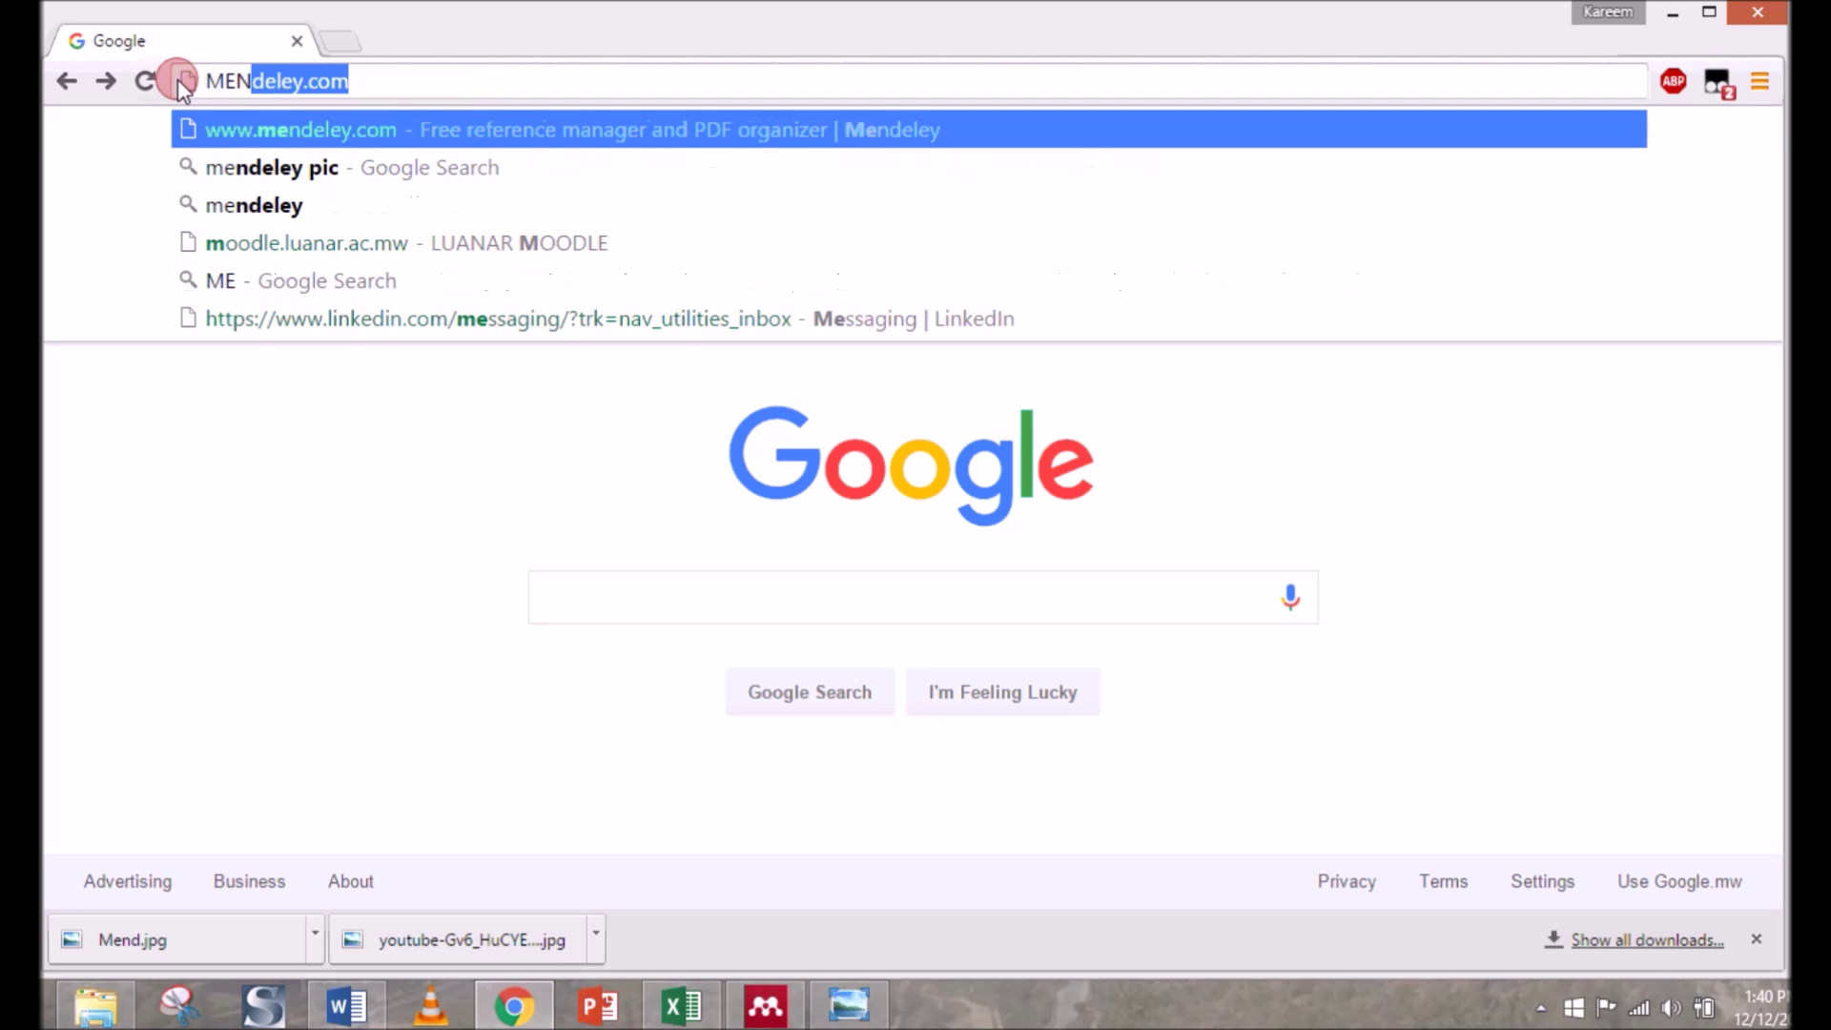
type("DEL")
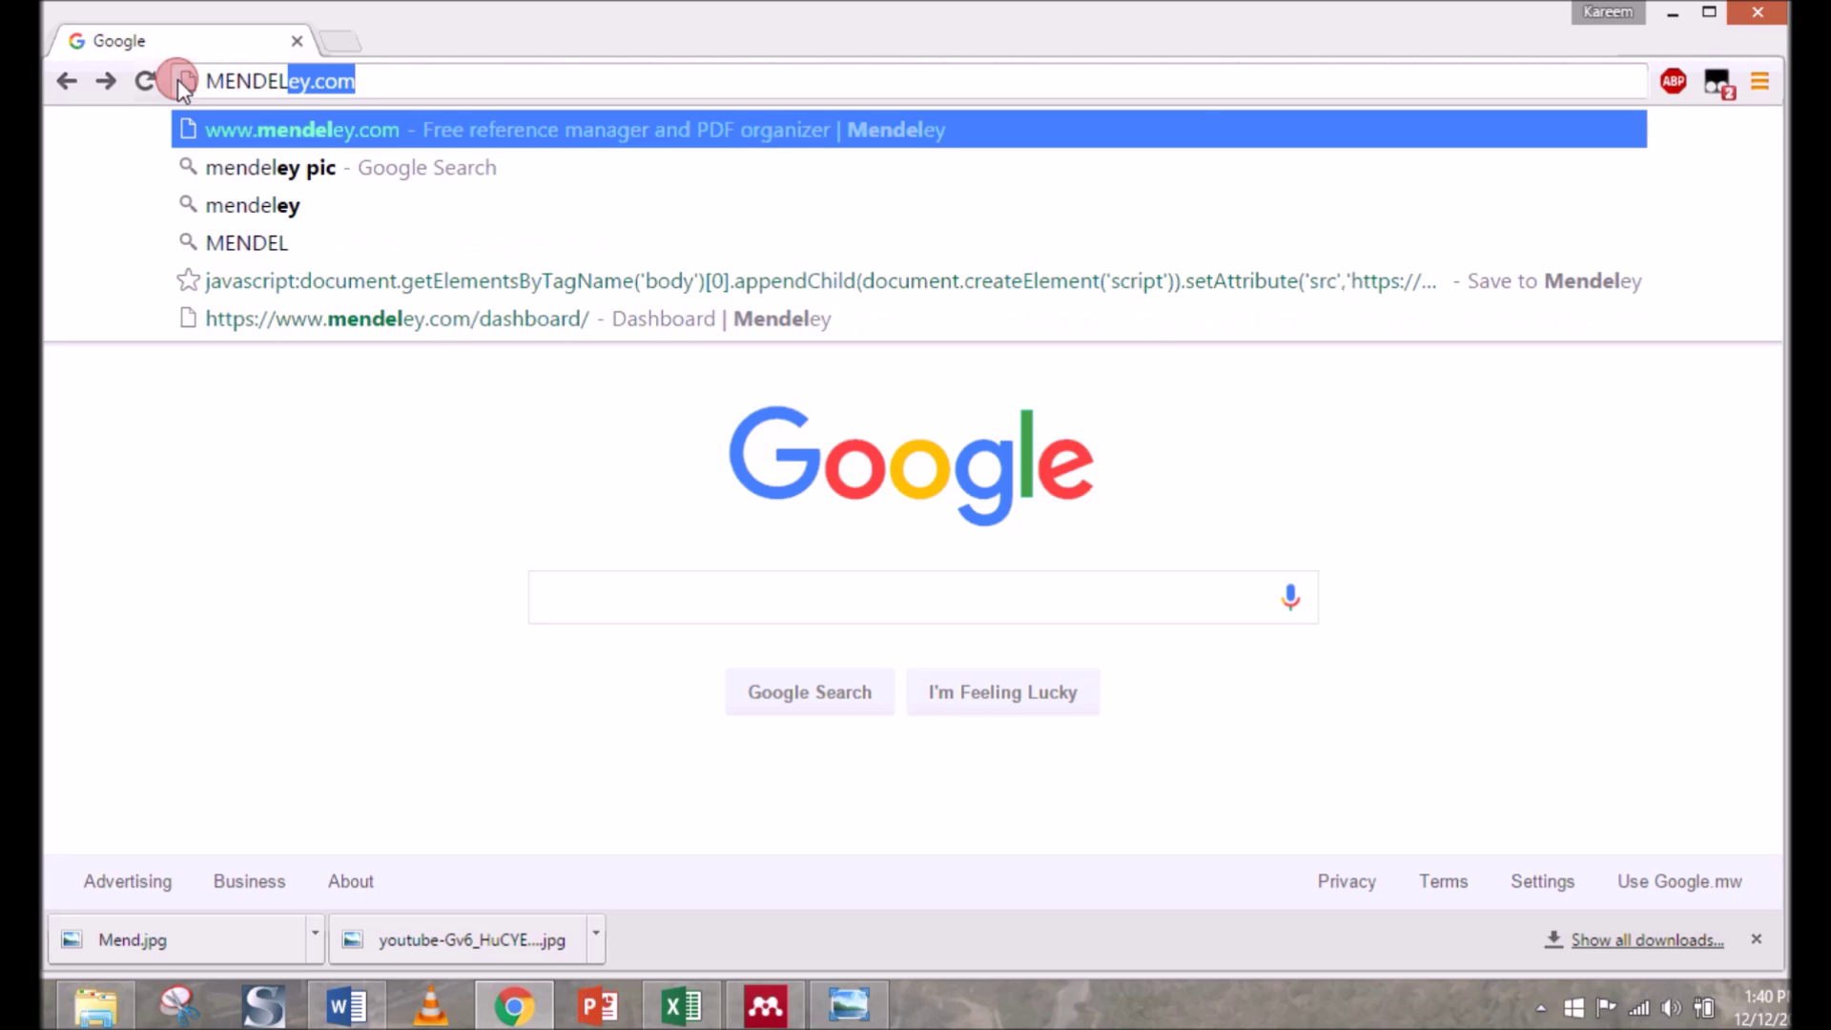
key("Return")
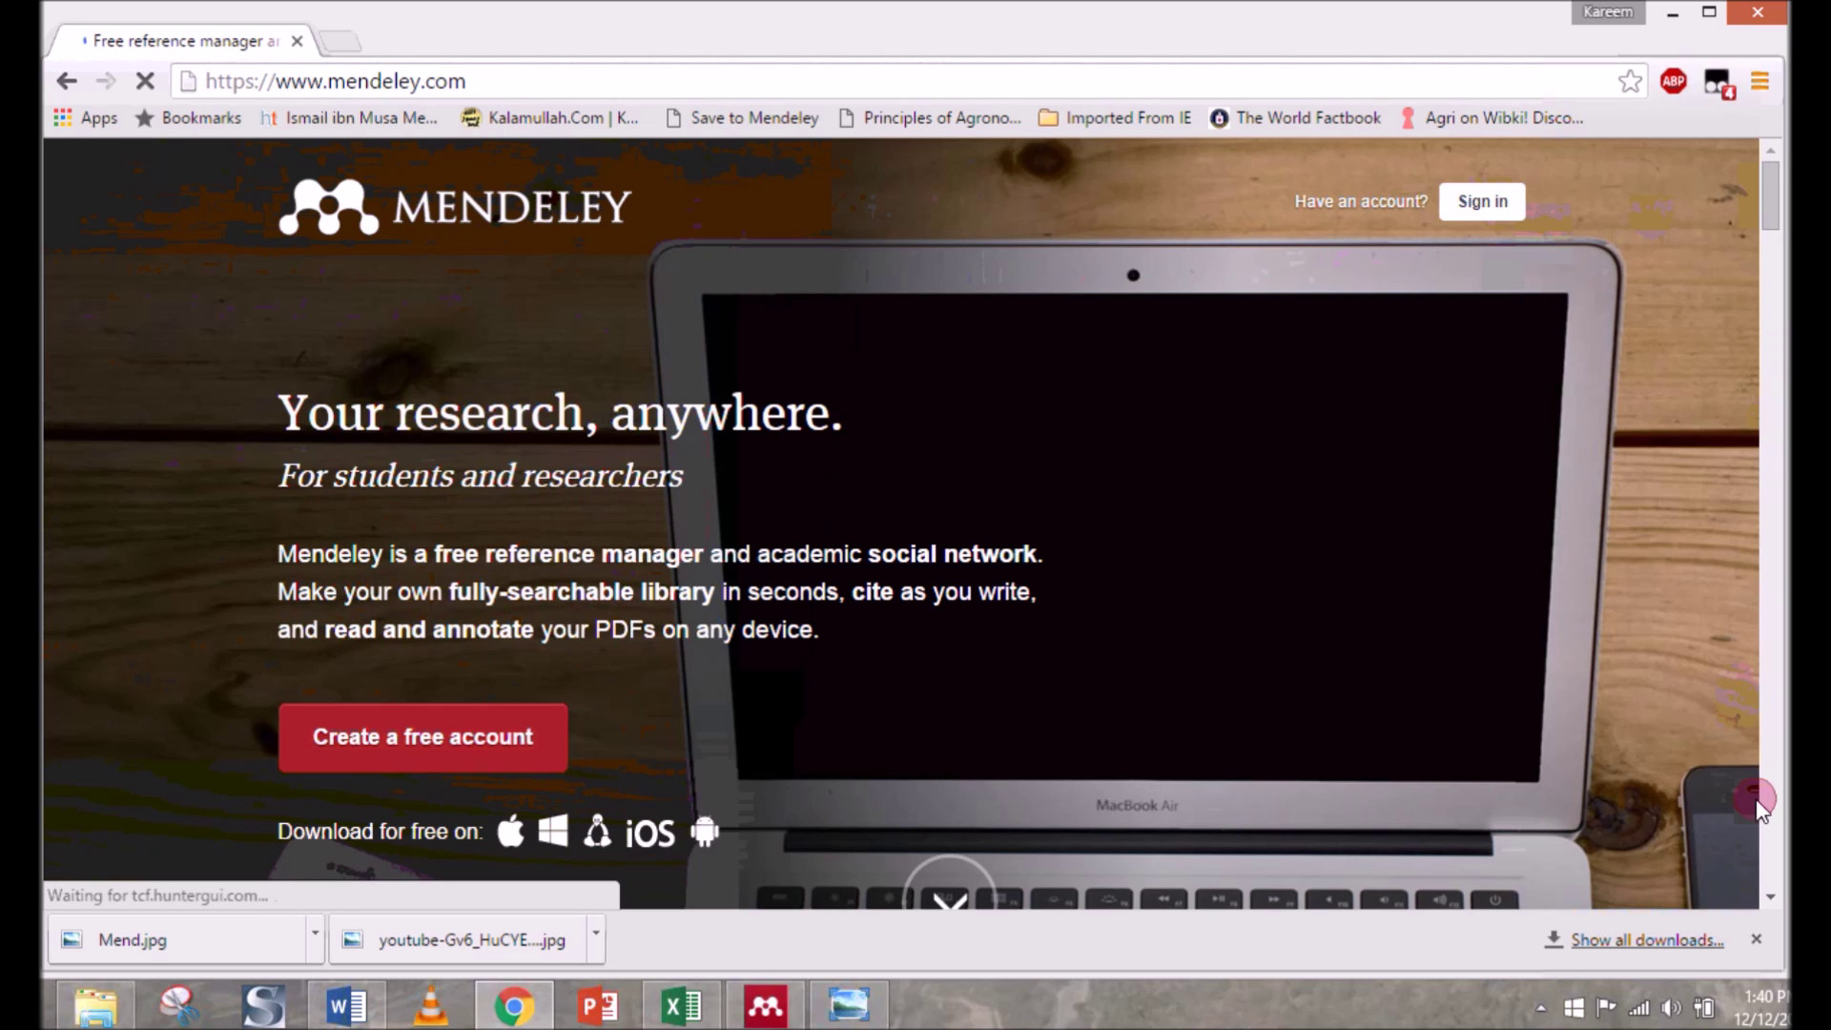
left_click(1756, 937)
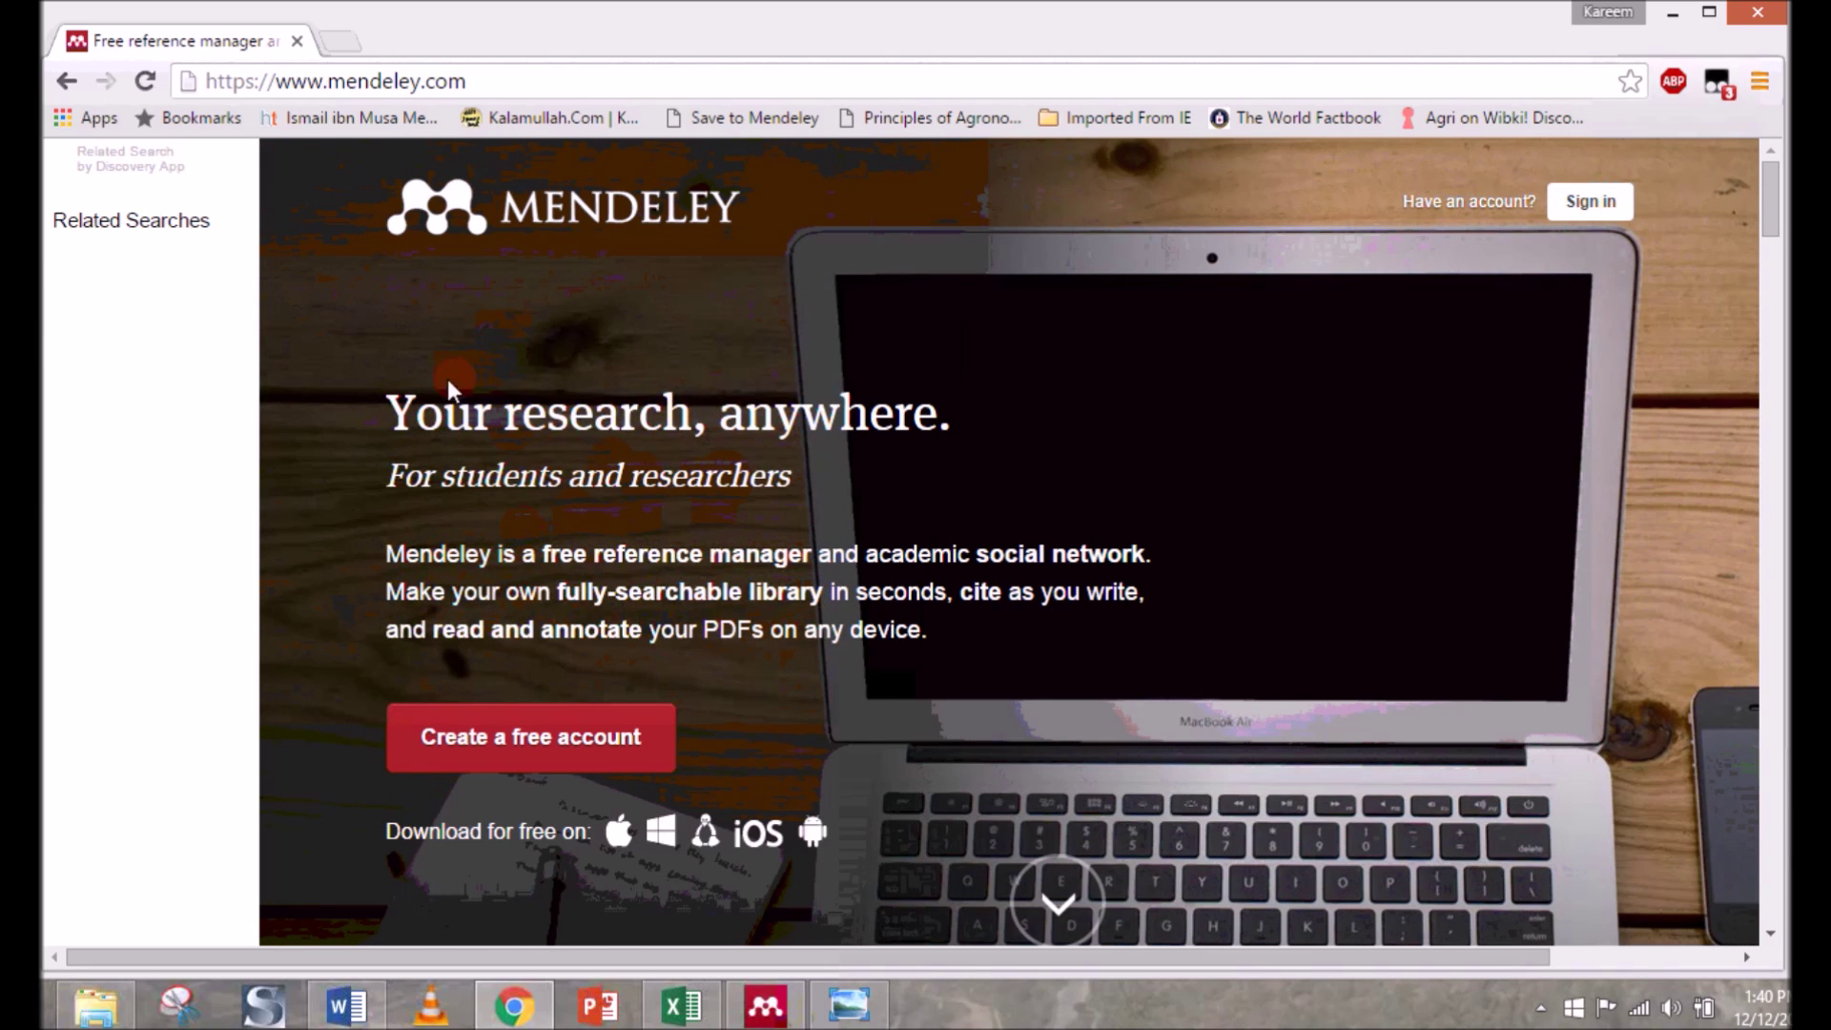
Choose 'Create a free account' to reach the 'Create a Mendeley account' form.
left_click(549, 748)
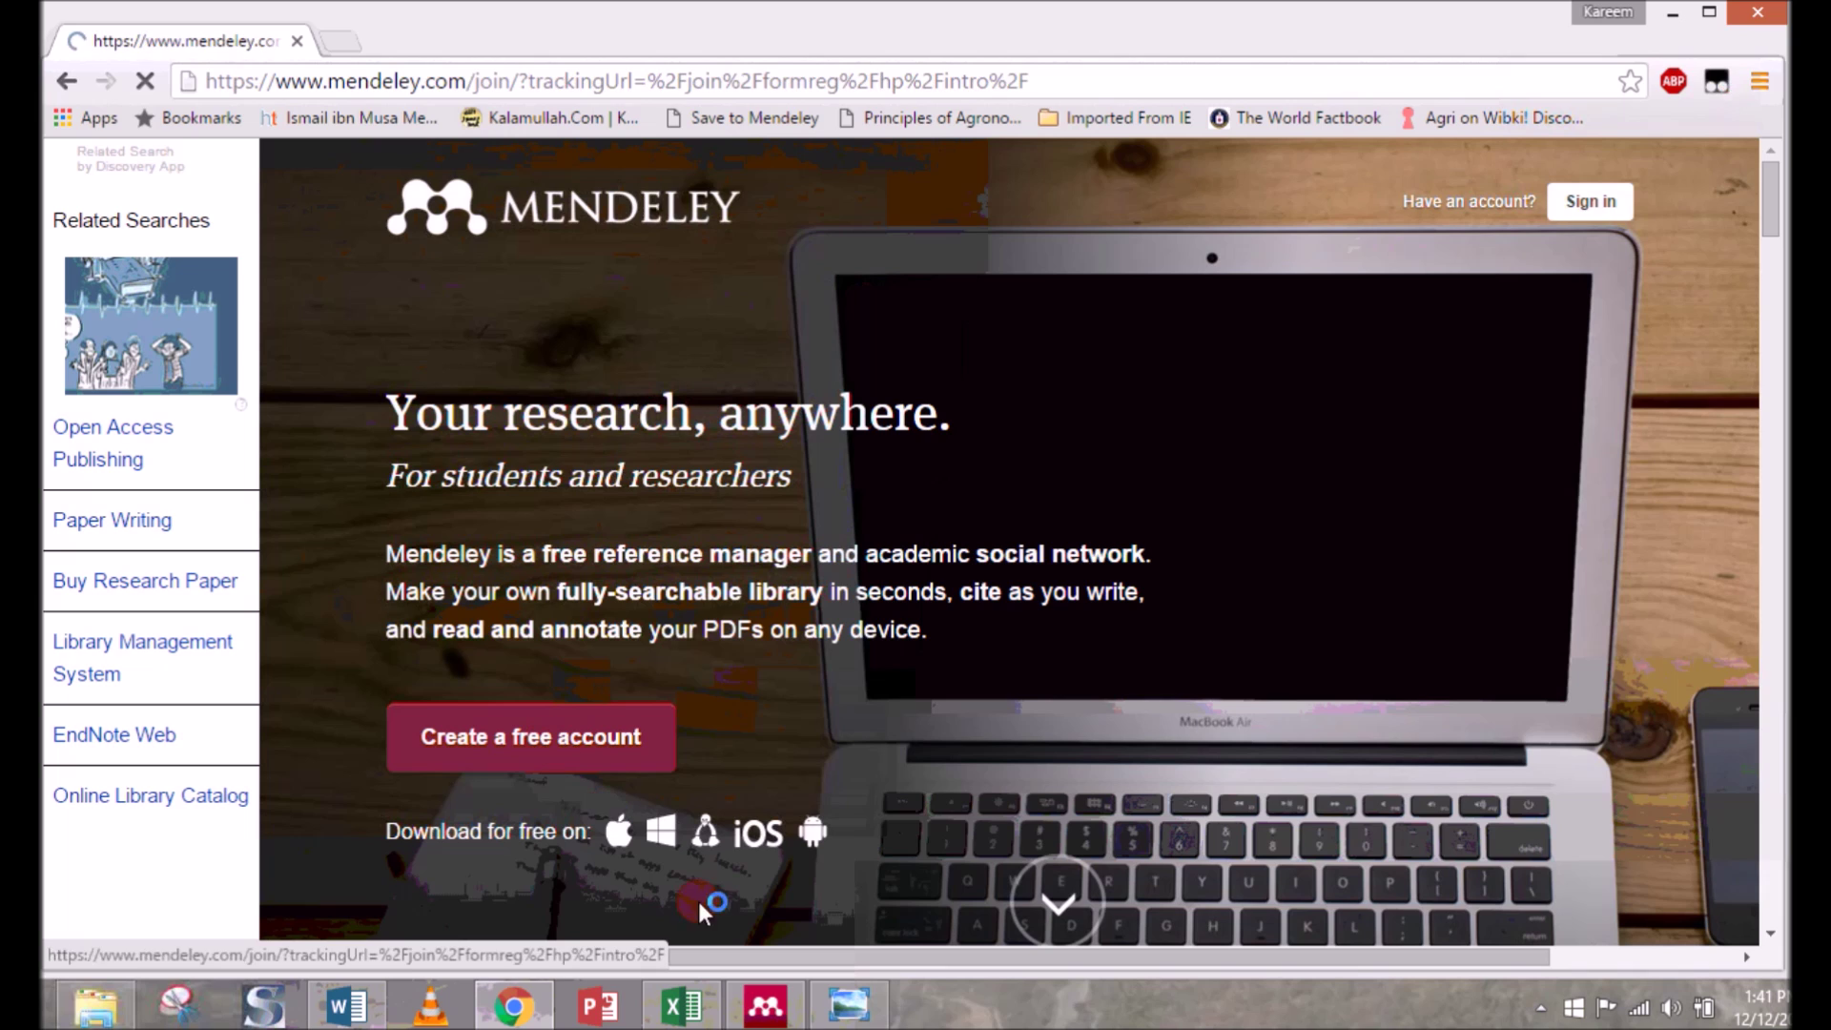
left_click(570, 761)
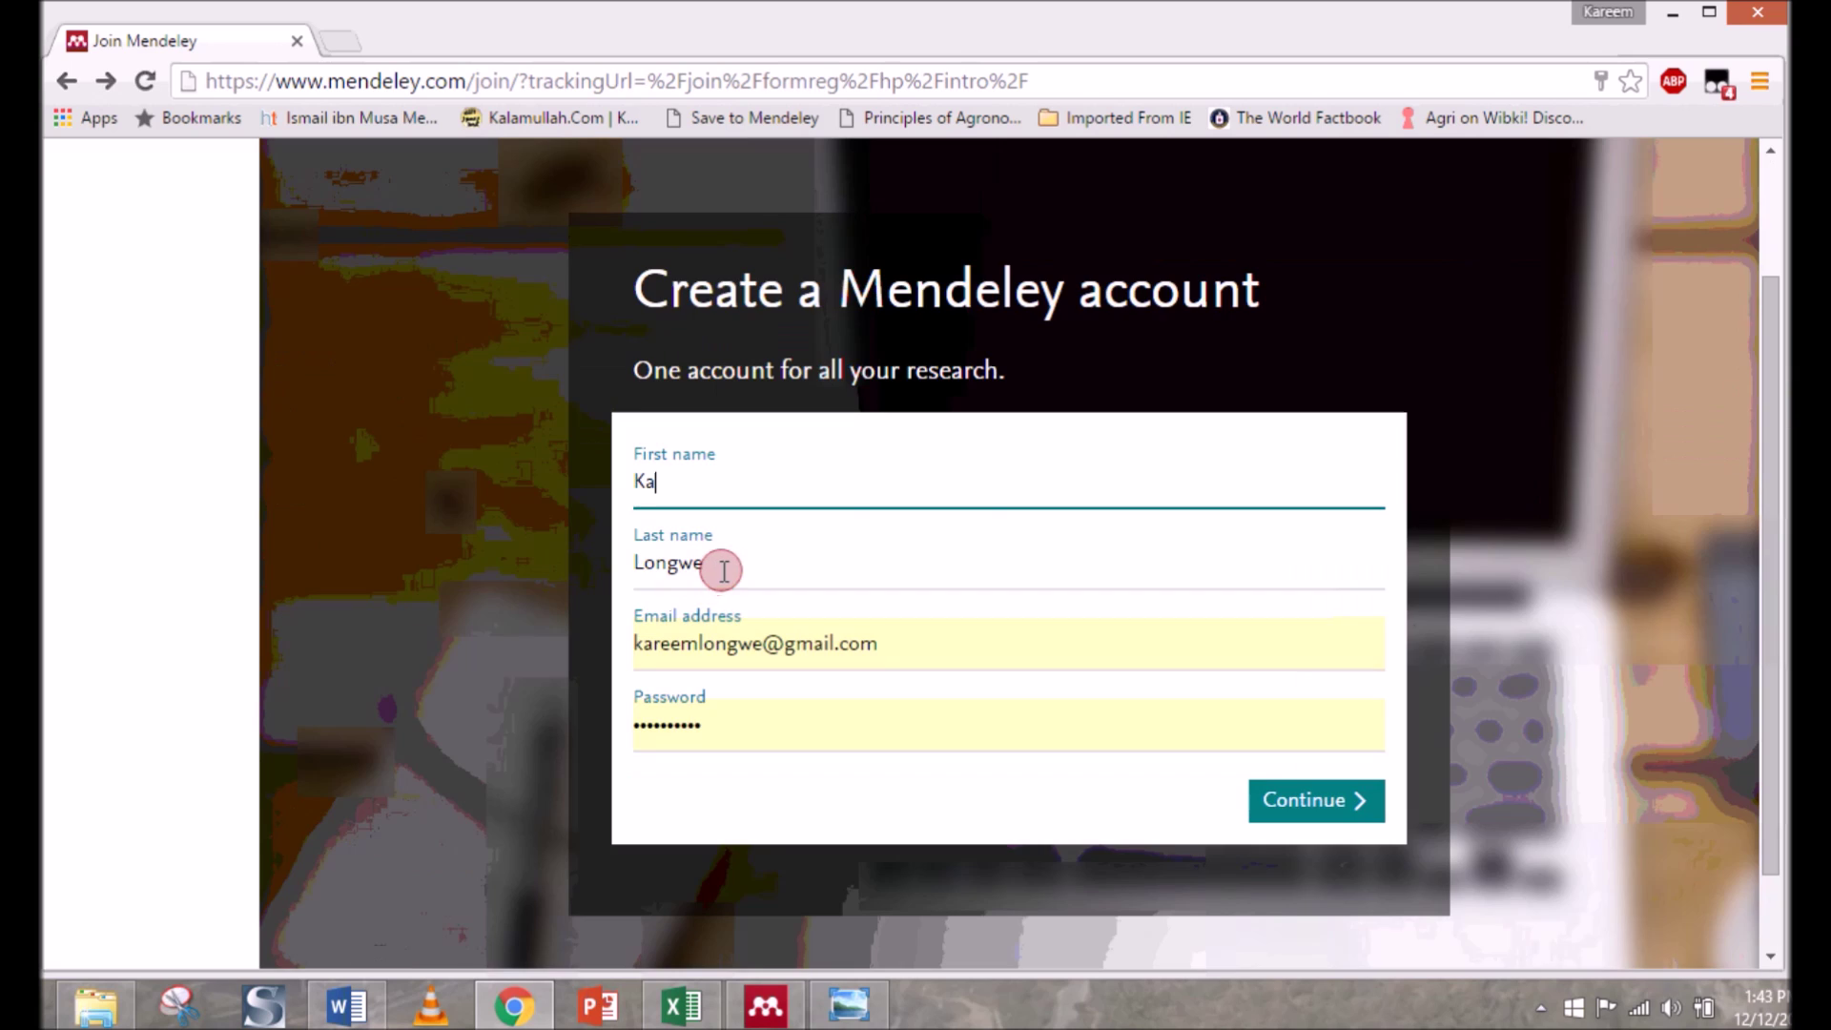
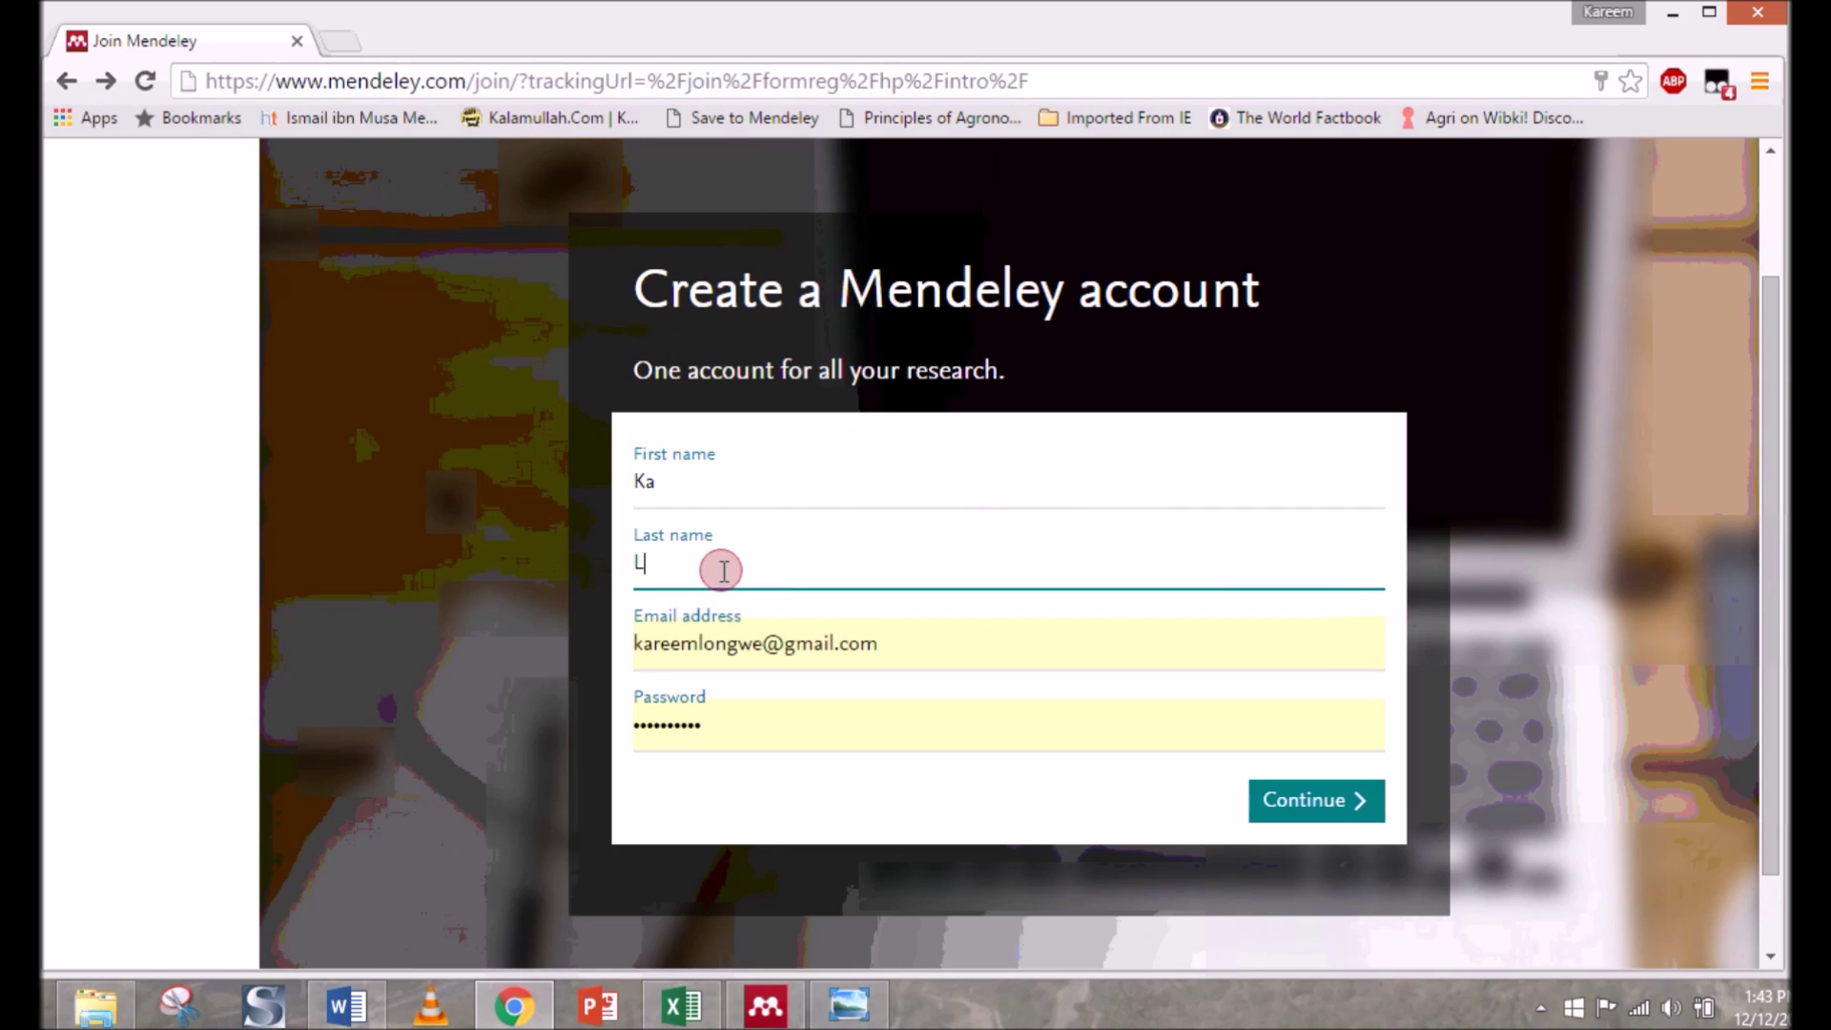
type("Kare")
type("em")
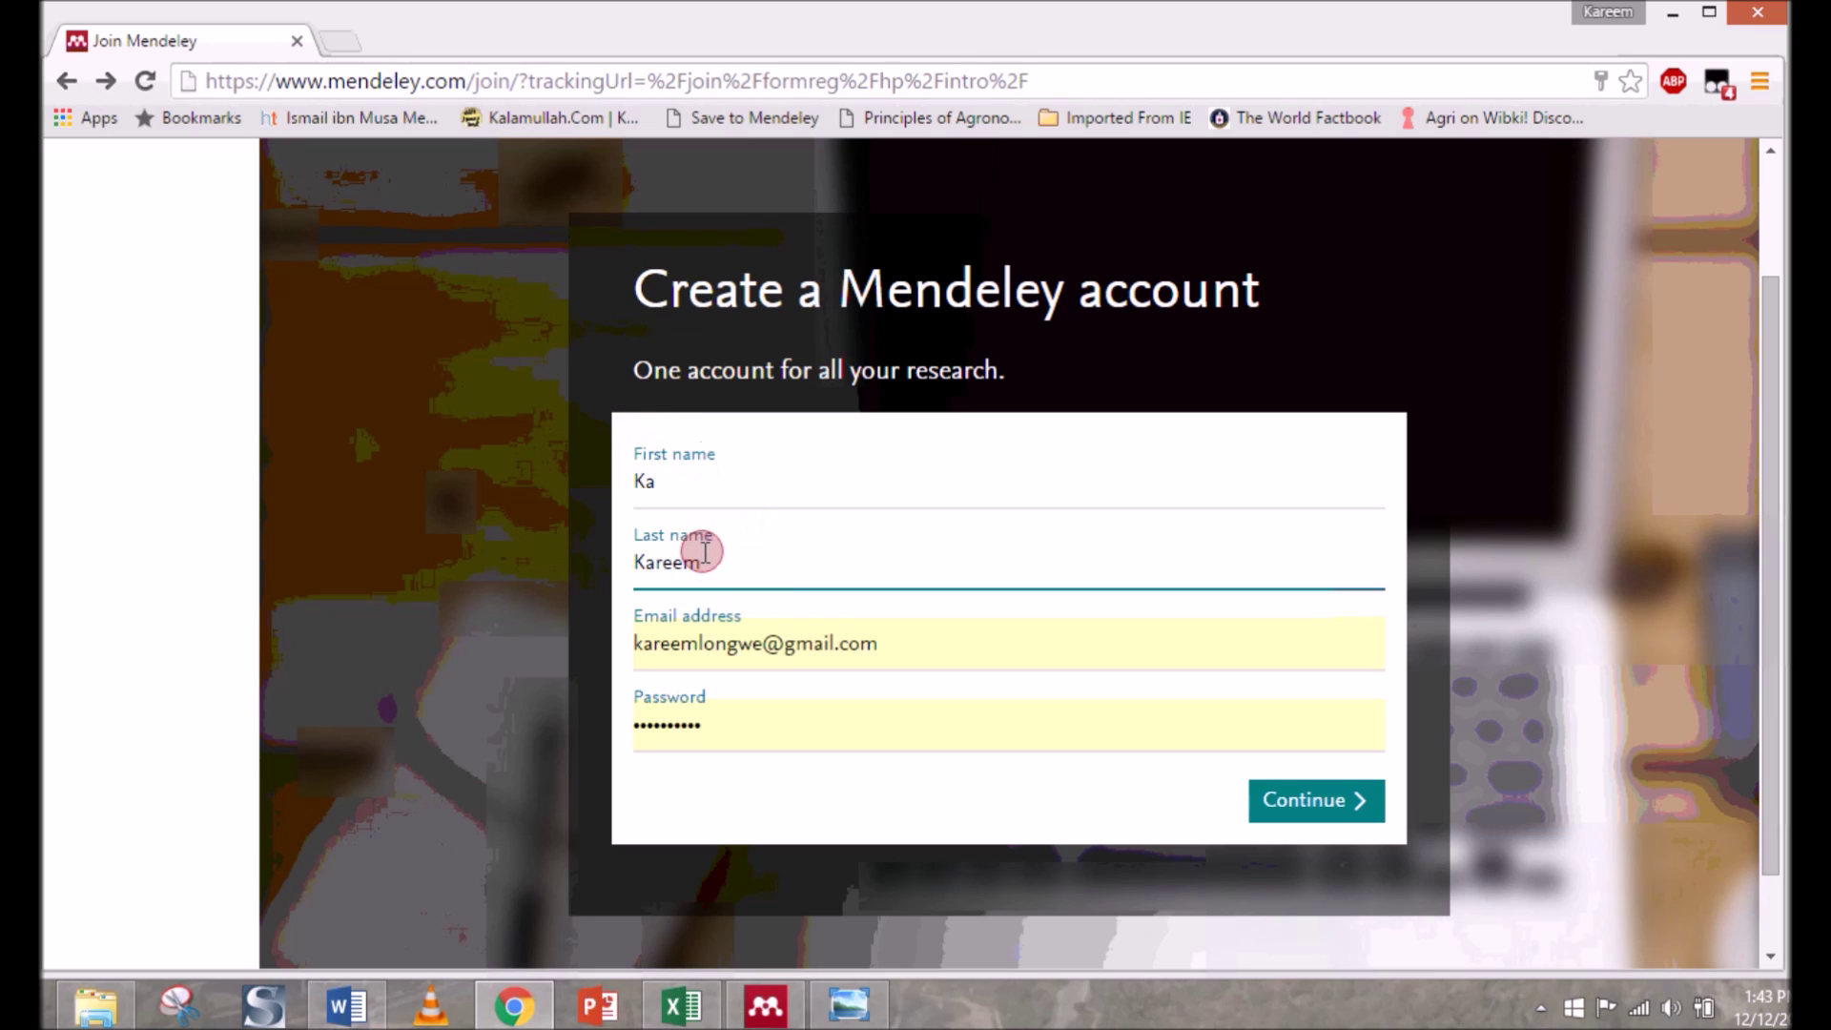
left_click(858, 643)
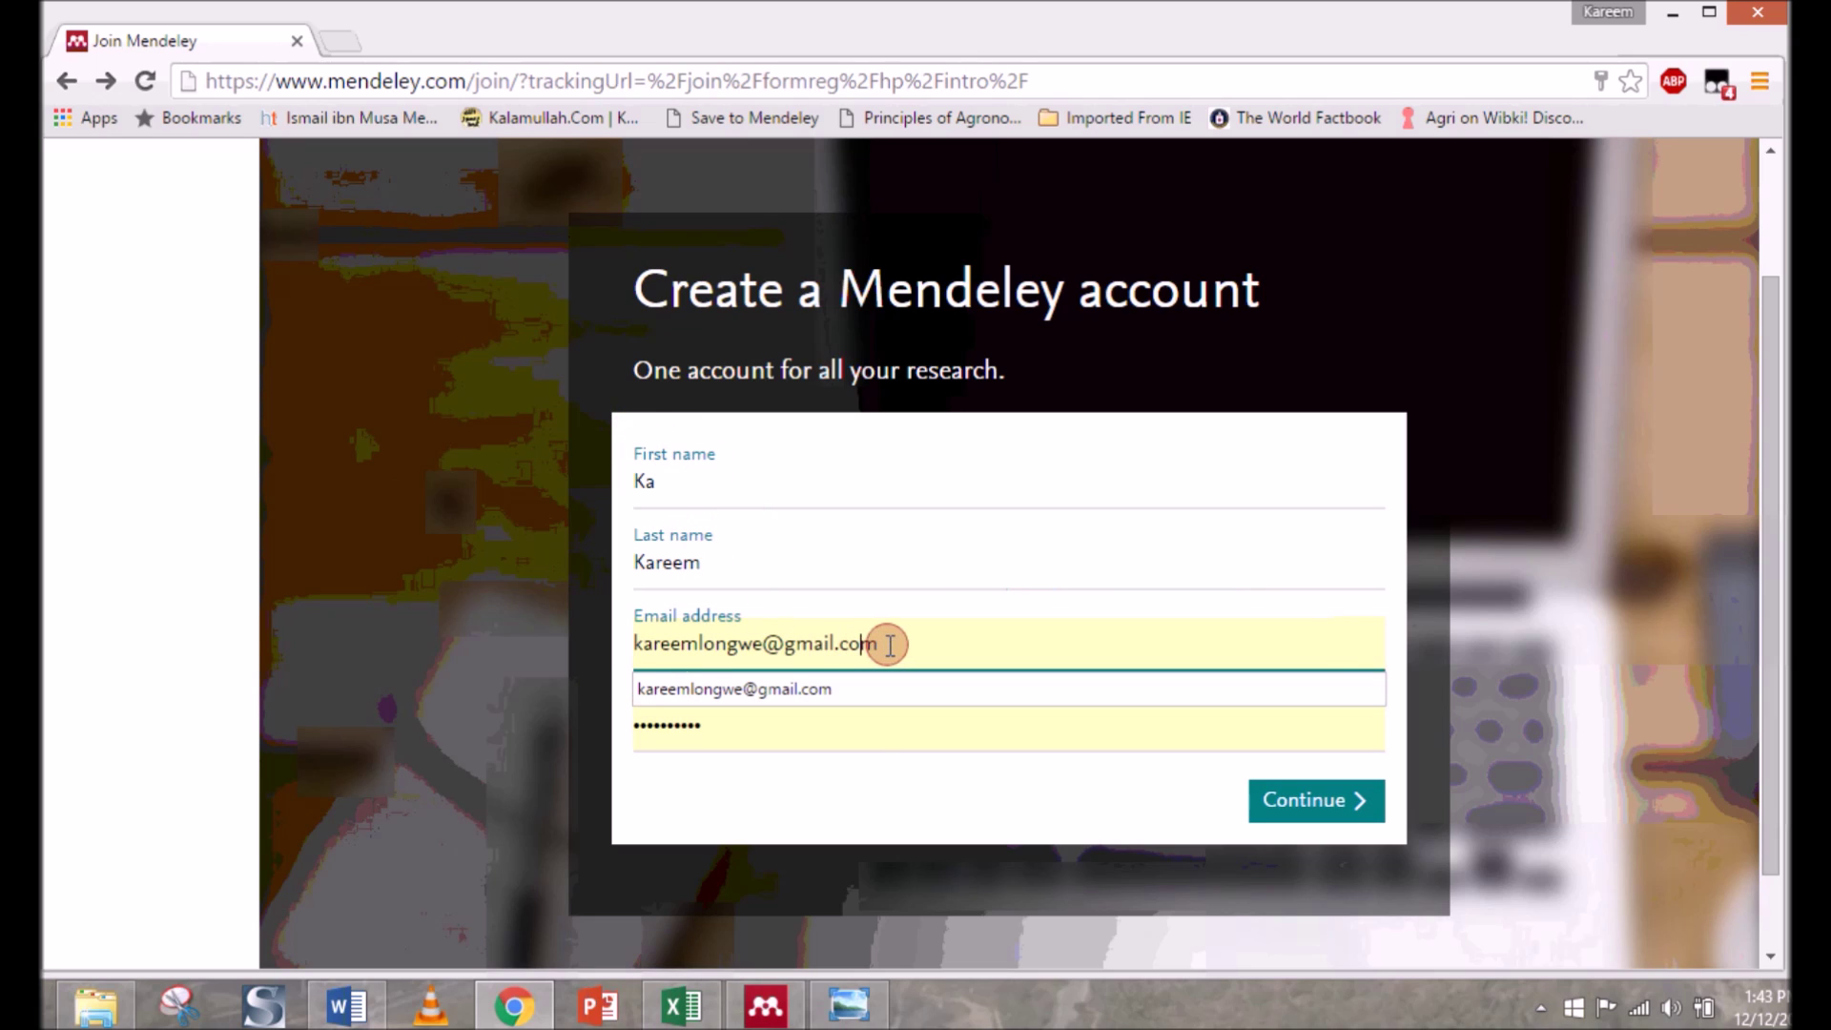
left_click_drag(882, 643, 776, 641)
left_click(760, 640)
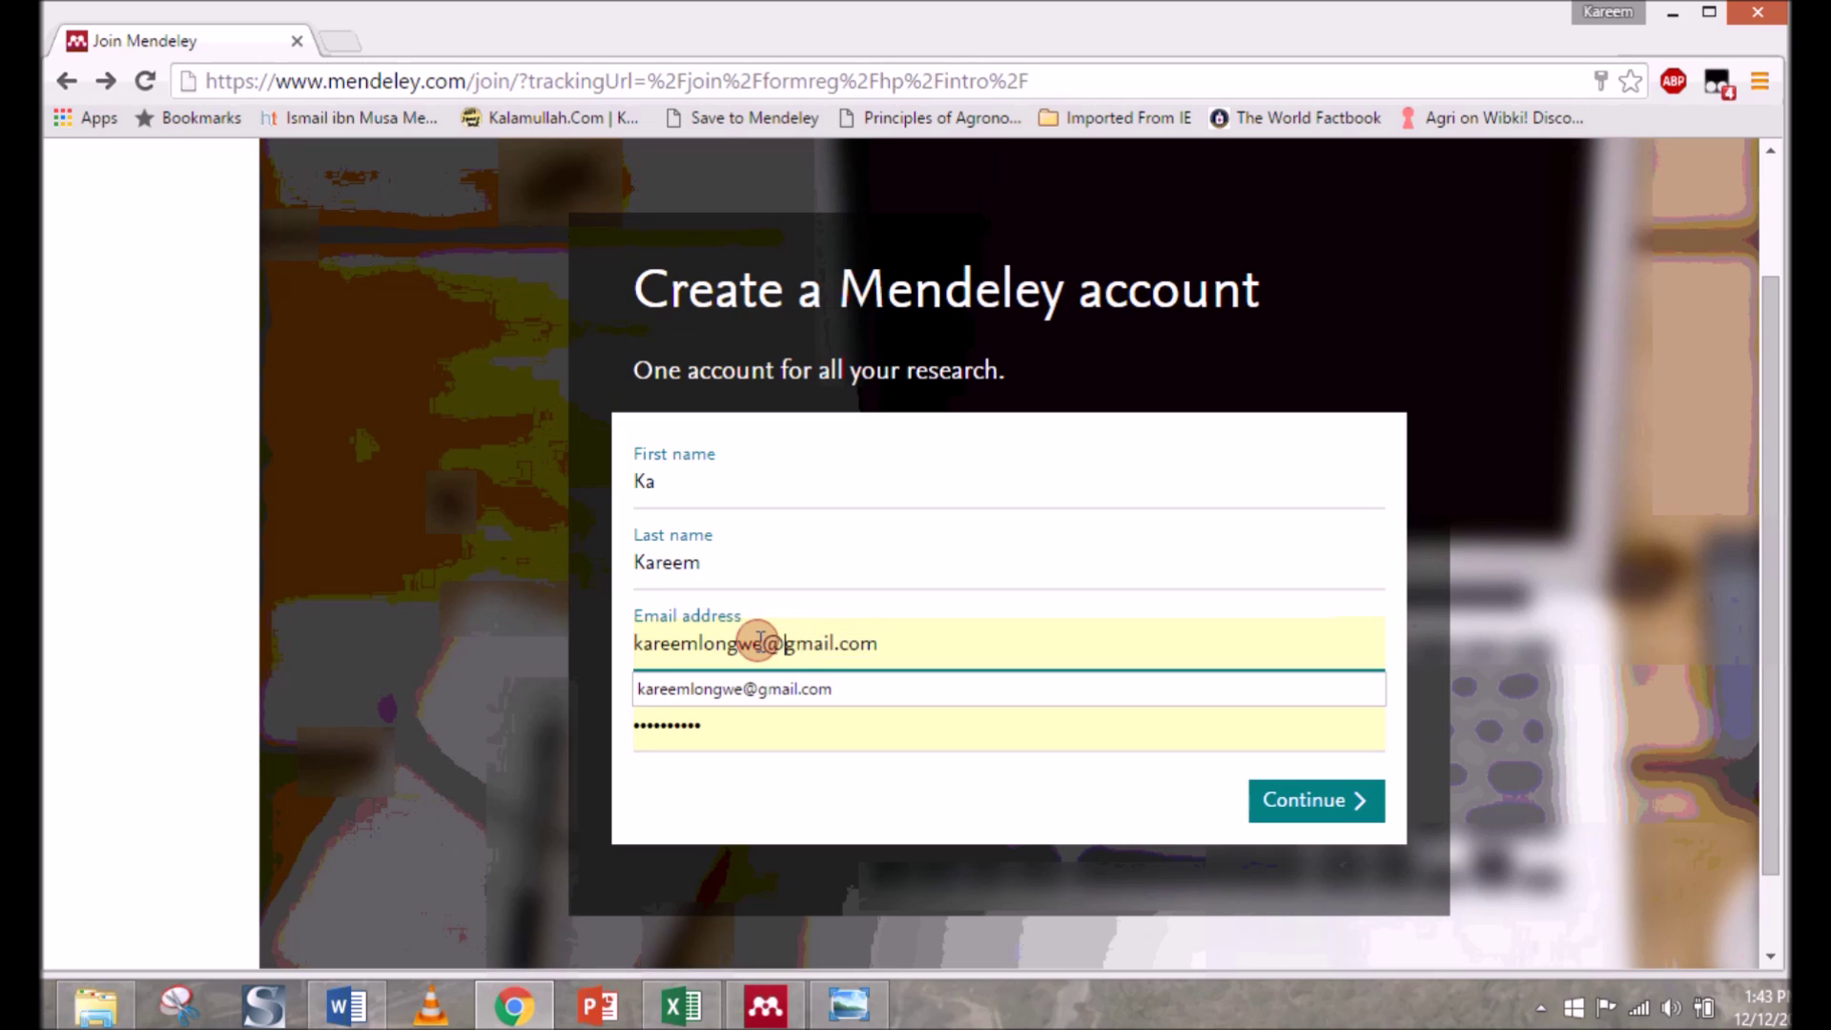
key("BackSpace")
key("BackSpace")
key("BackSpace")
key("BackSpace")
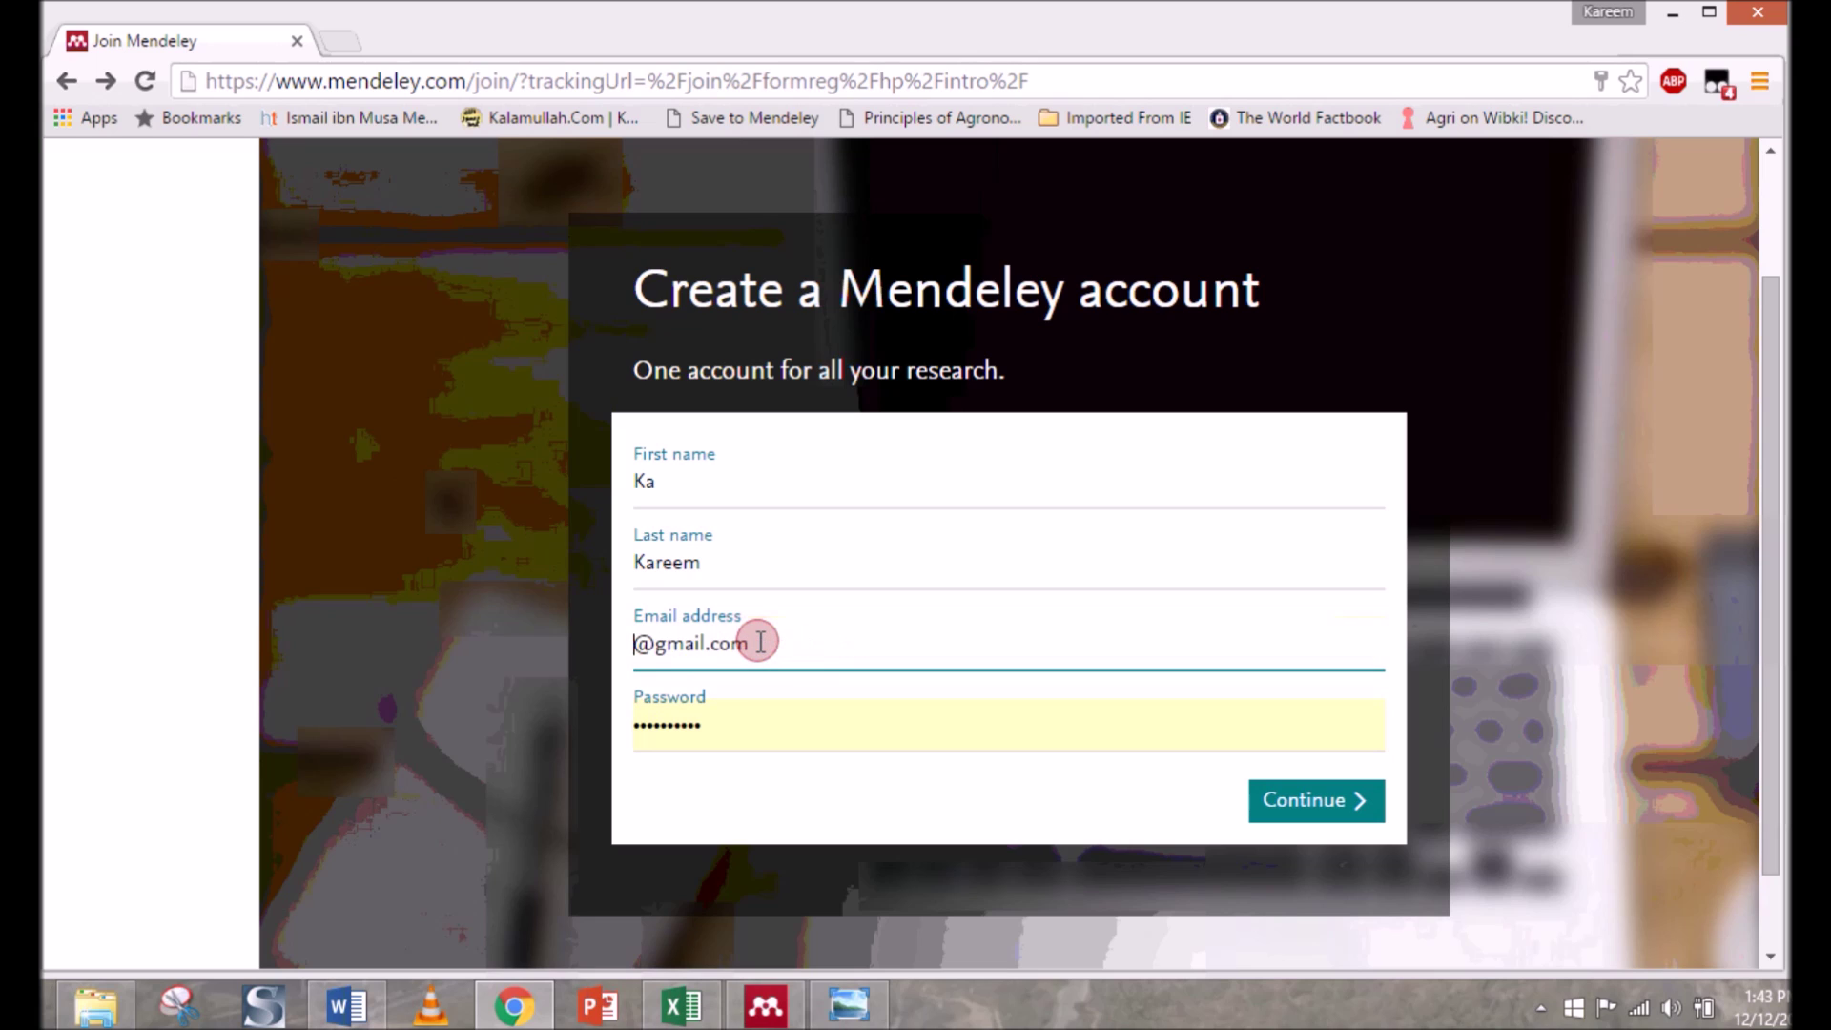
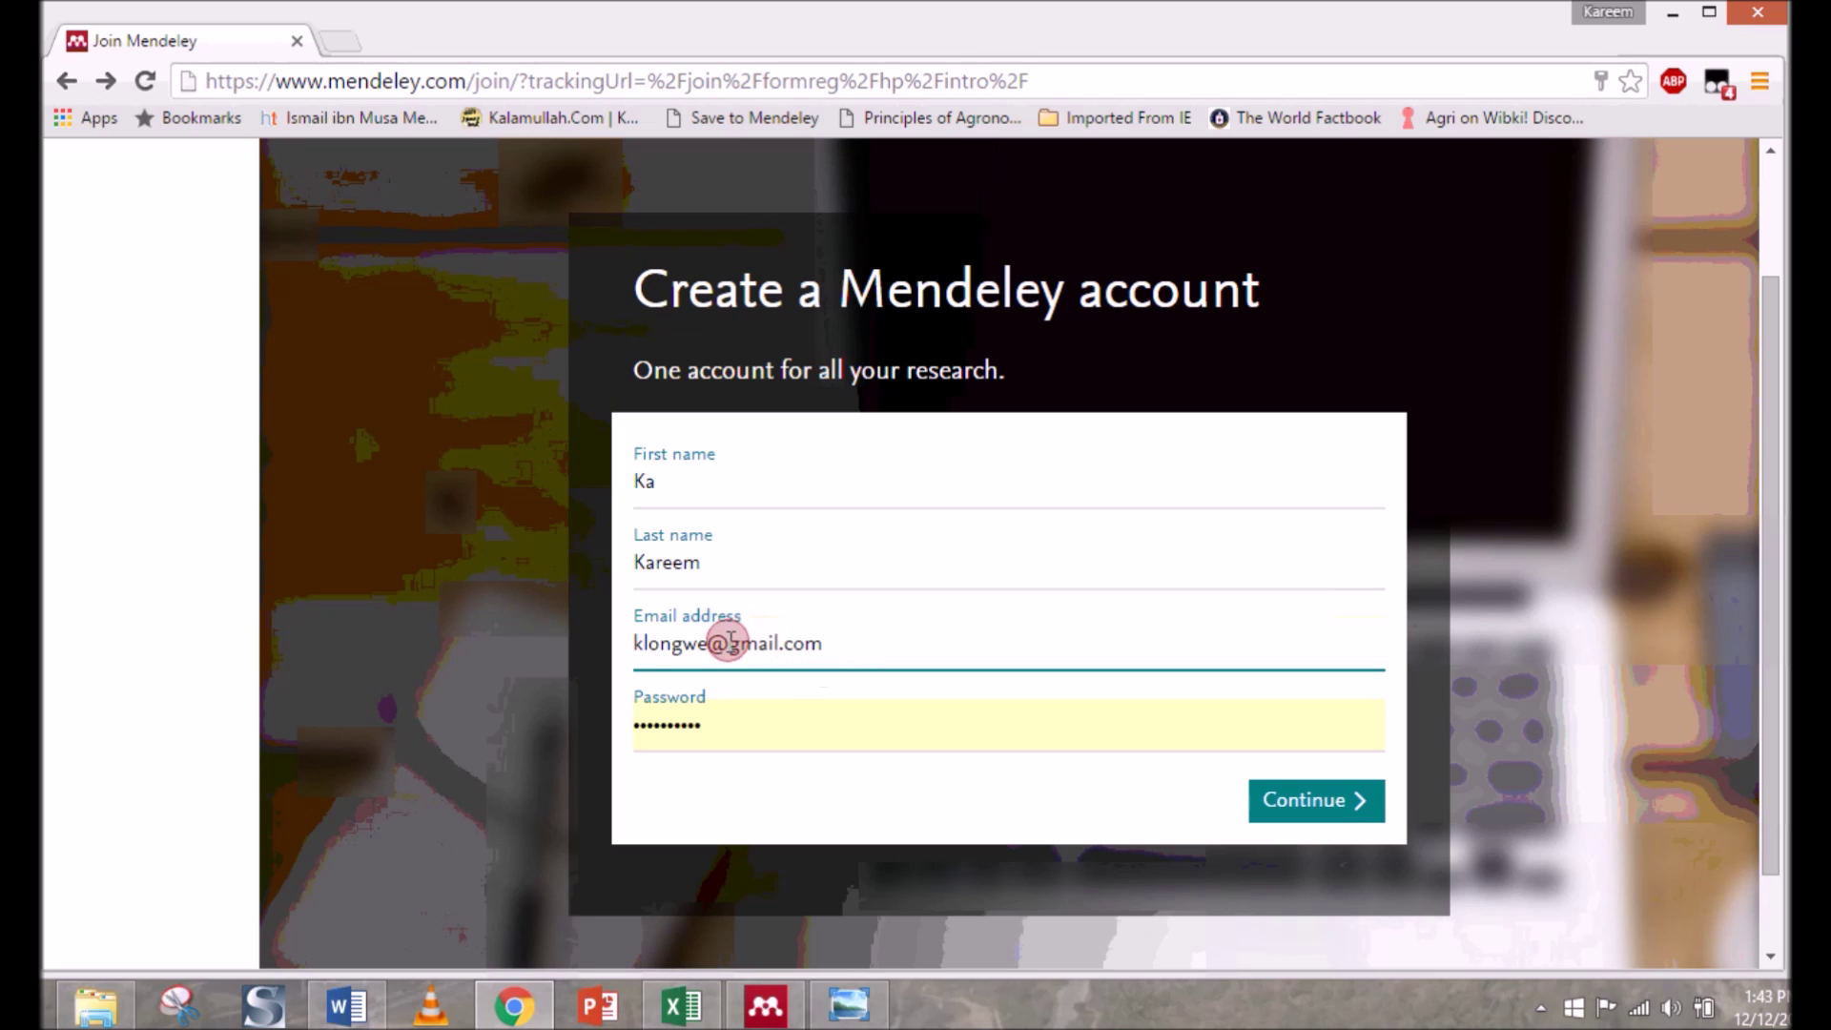
Correct the email domain to the bunda.luanar .mw address and submit the signup form.
left_click(780, 644)
key("BackSpace")
key("BackSpace")
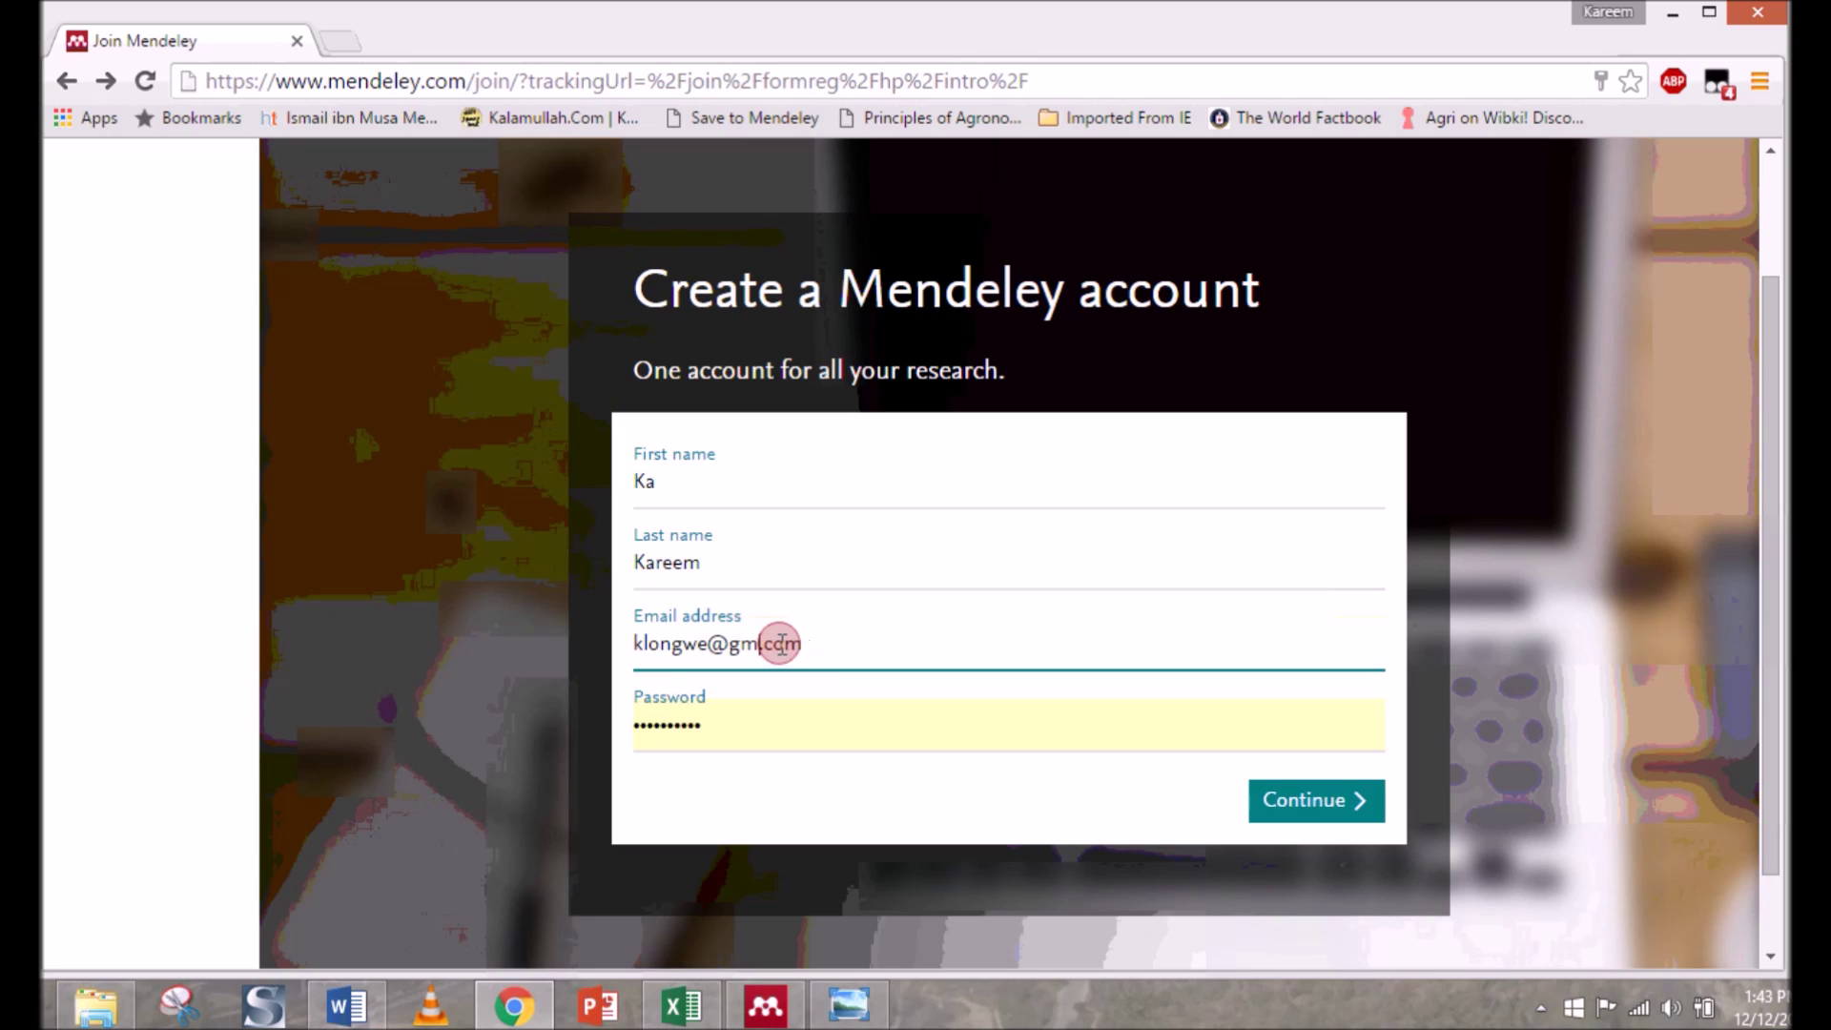
key("BackSpace")
key("BackSpace")
key("BackSpace")
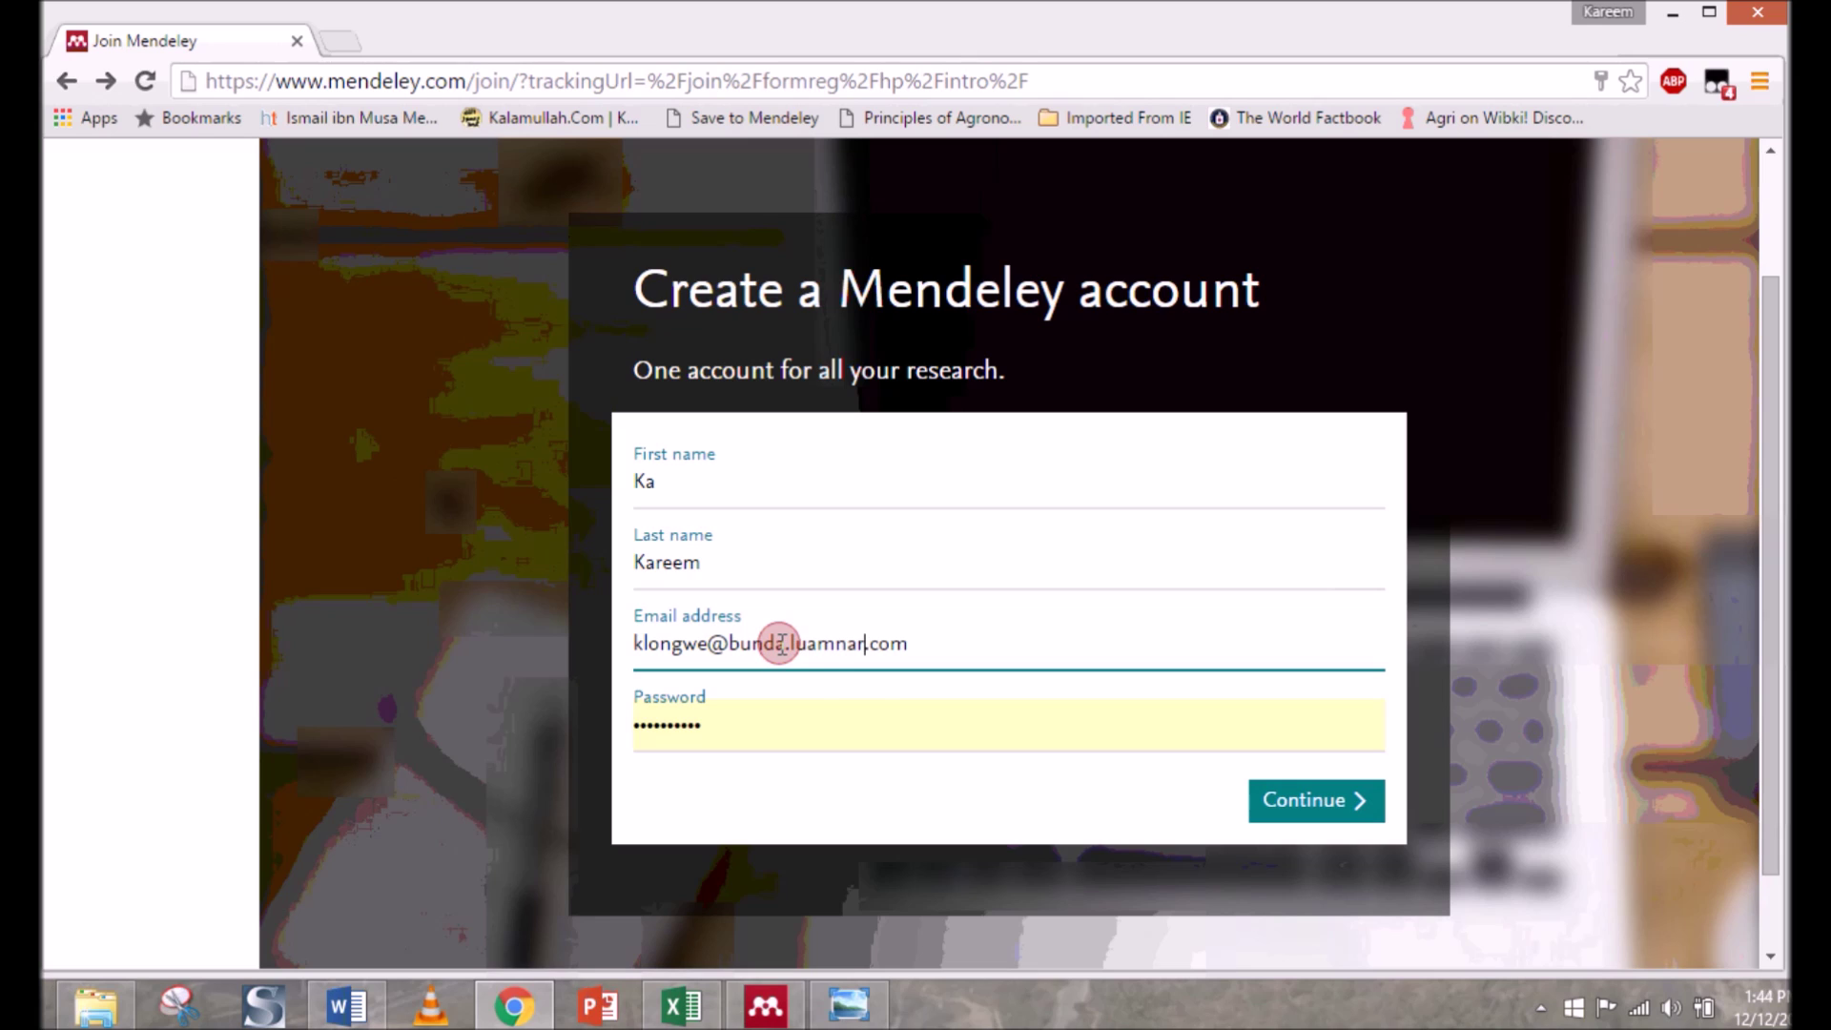
key("BackSpace")
key("BackSpace")
key("BackSpace")
key("BackSpace")
key("End")
key("BackSpace")
key("BackSpace")
key("BackSpace")
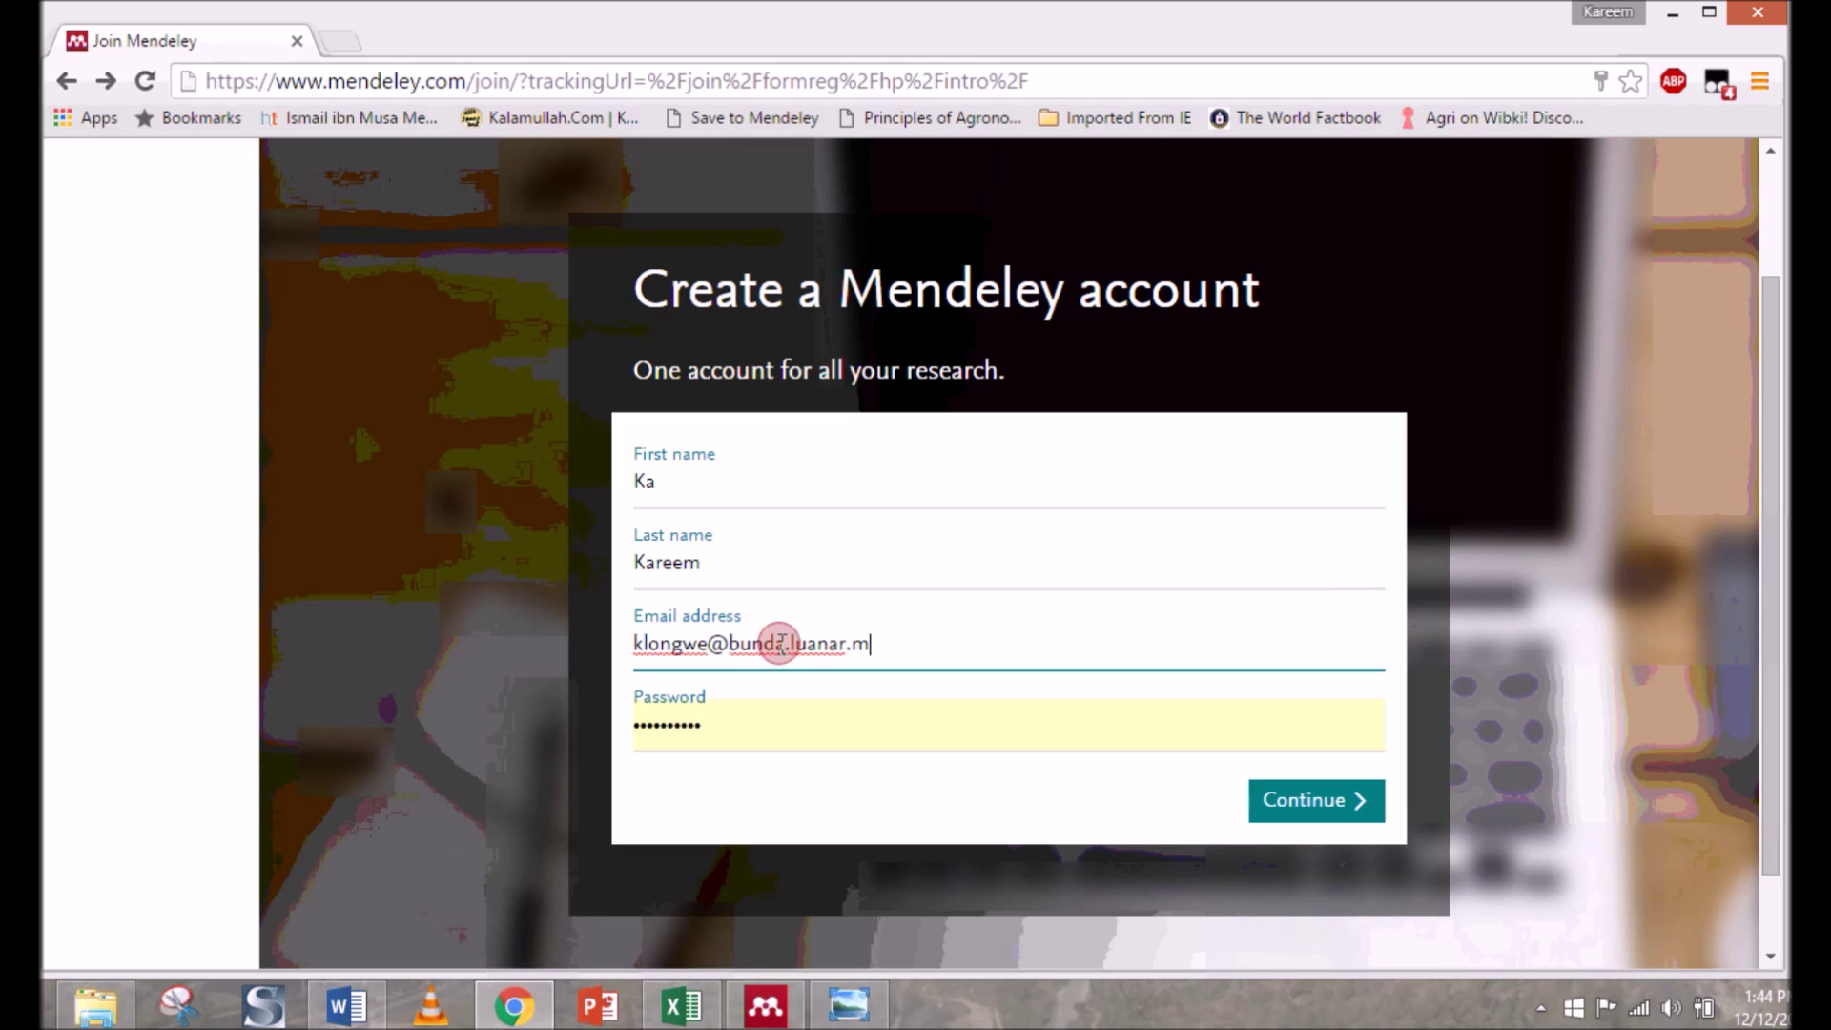
left_click(761, 729)
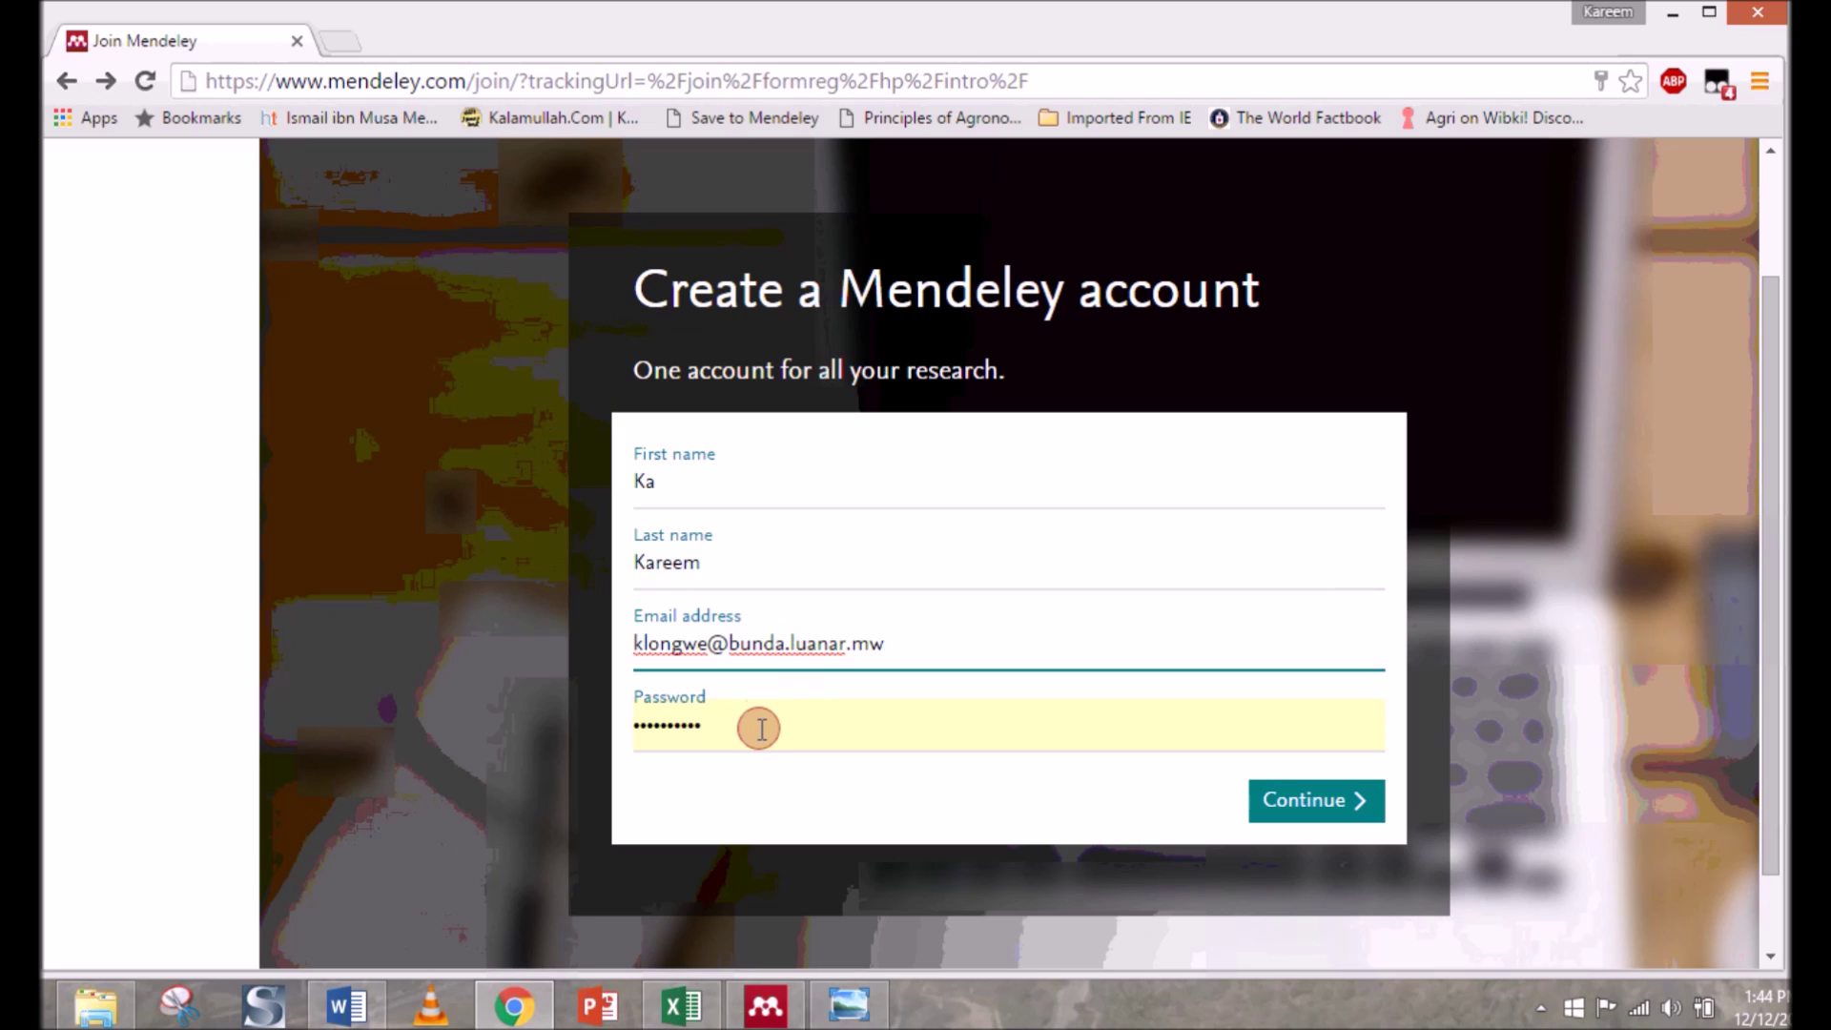
left_click(724, 724)
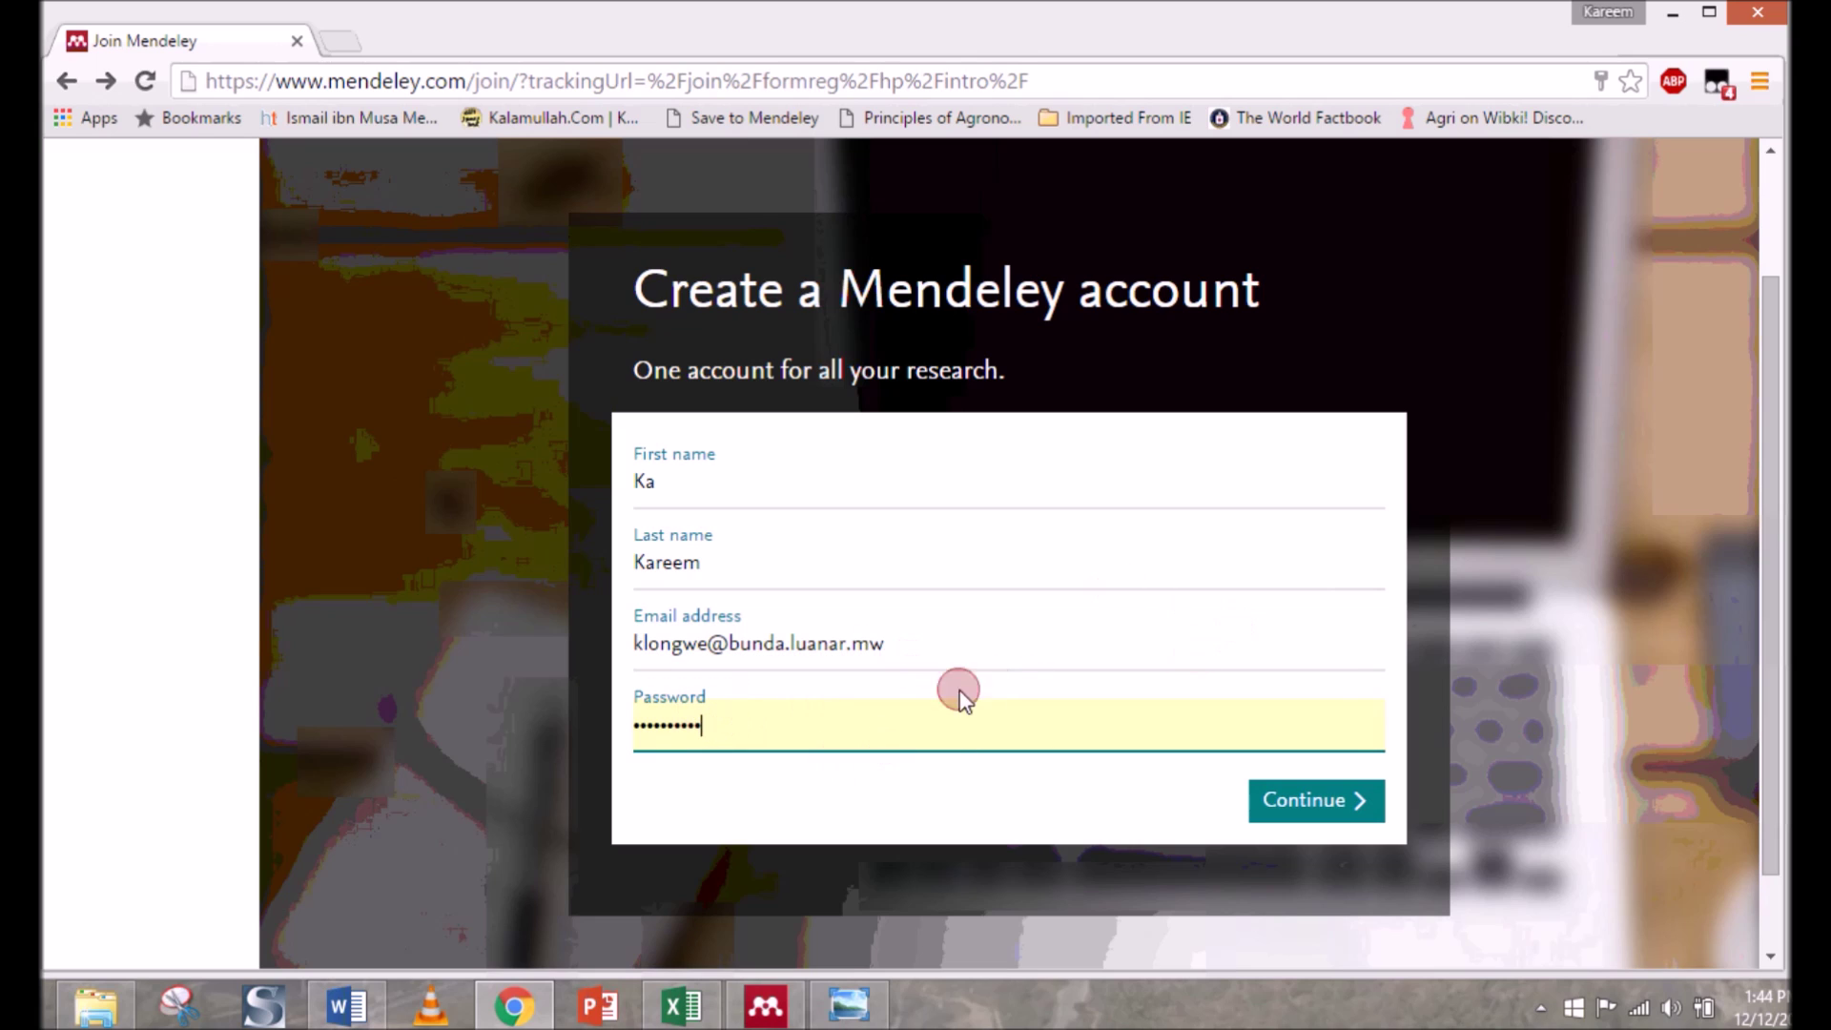
left_click(1278, 804)
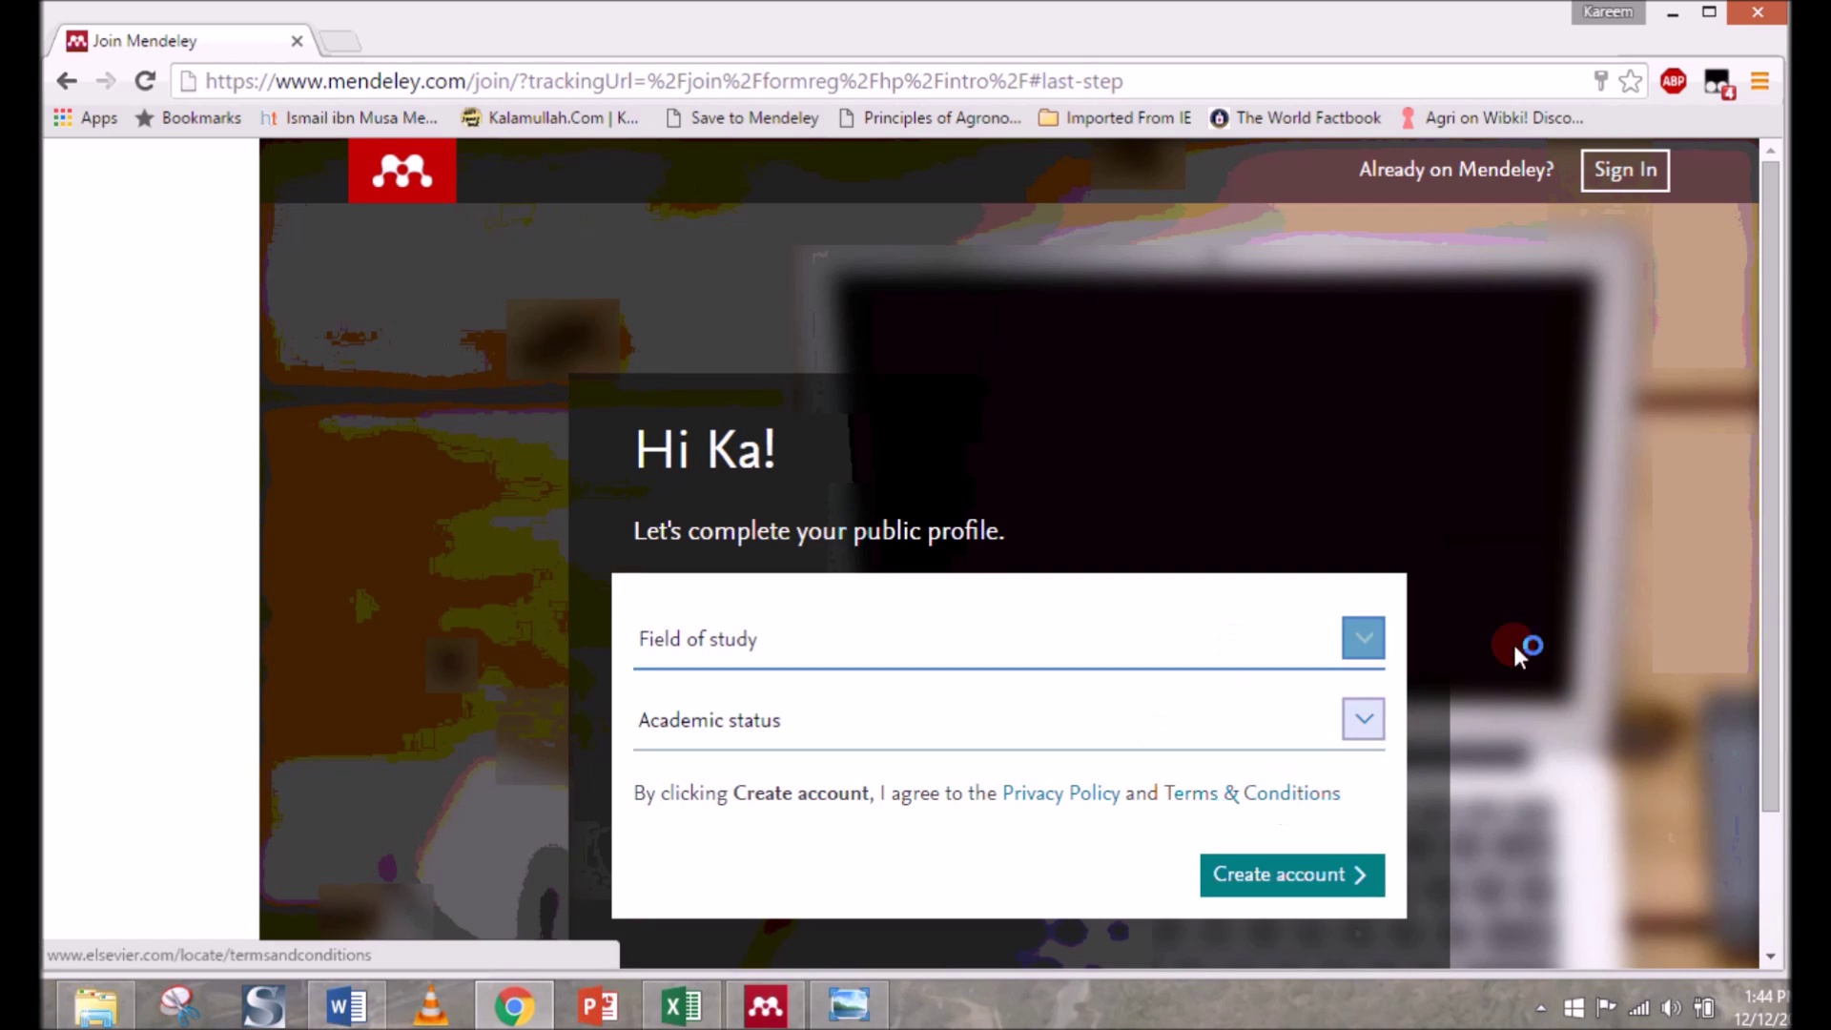
Set field of study to Agricultural and Biological Sciences and status to Student > Master, then create the account.
left_click(1348, 895)
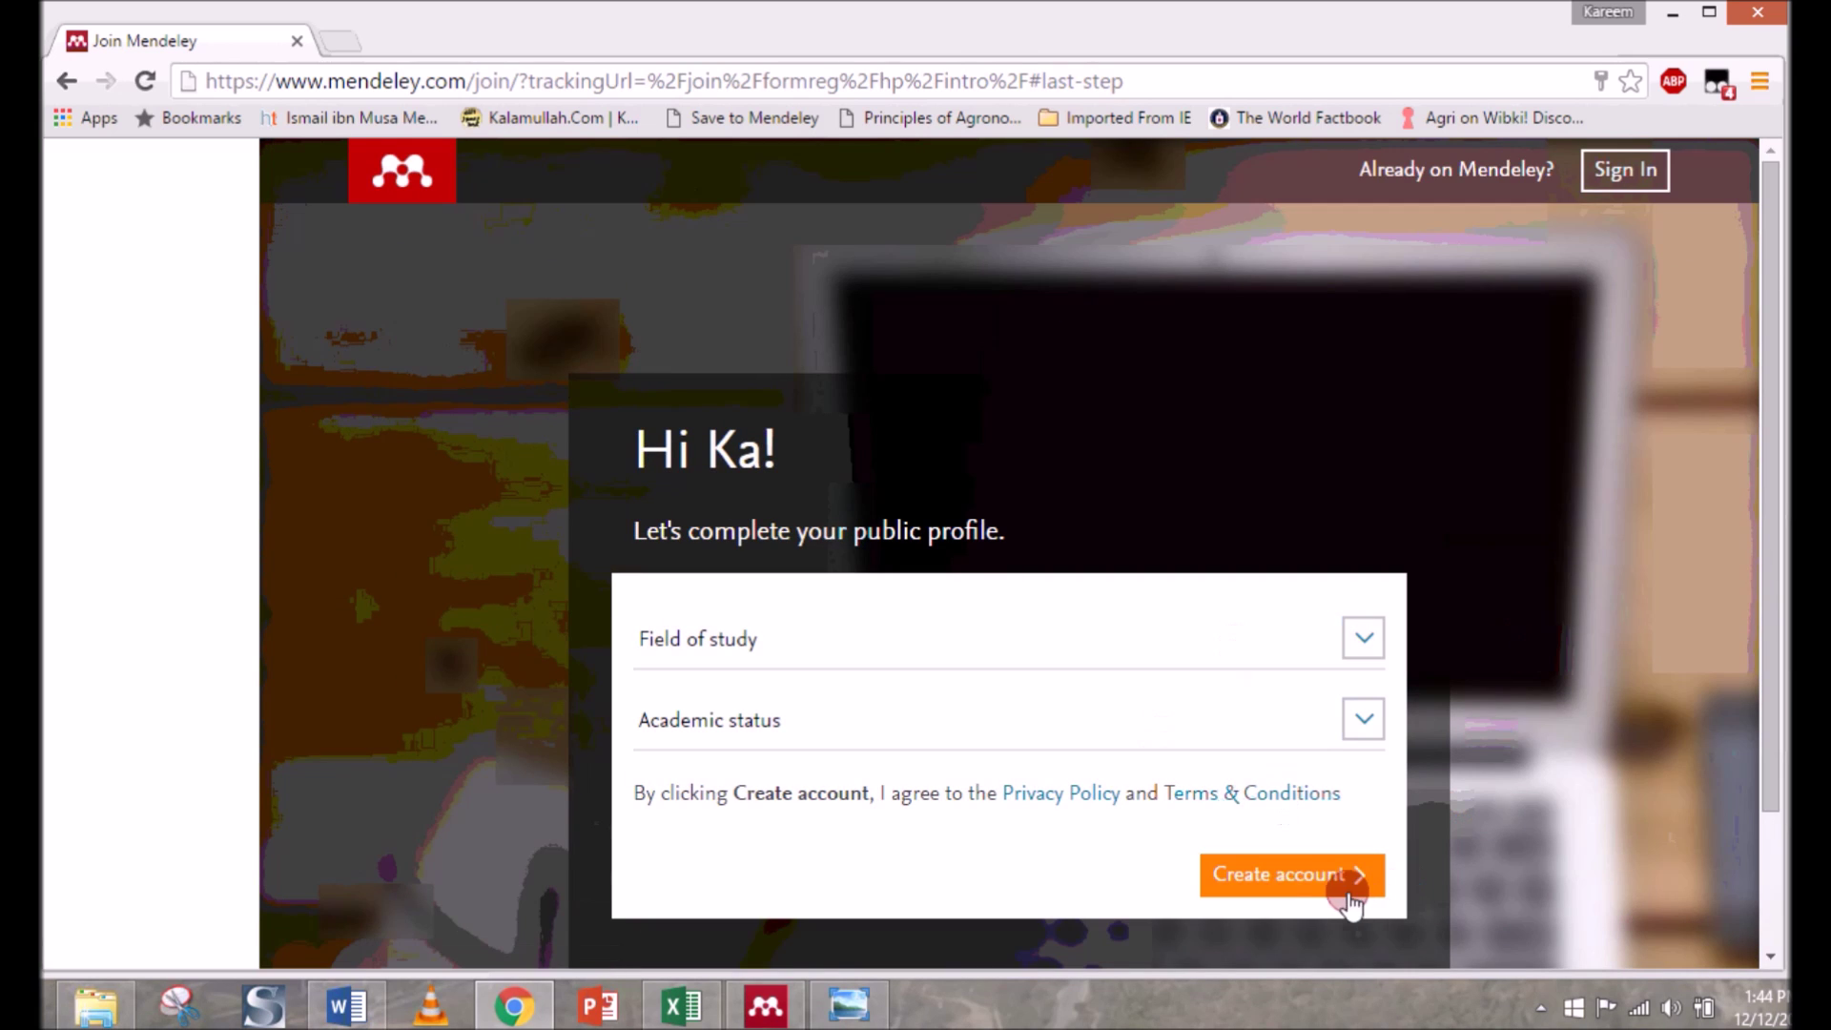
left_click(1363, 644)
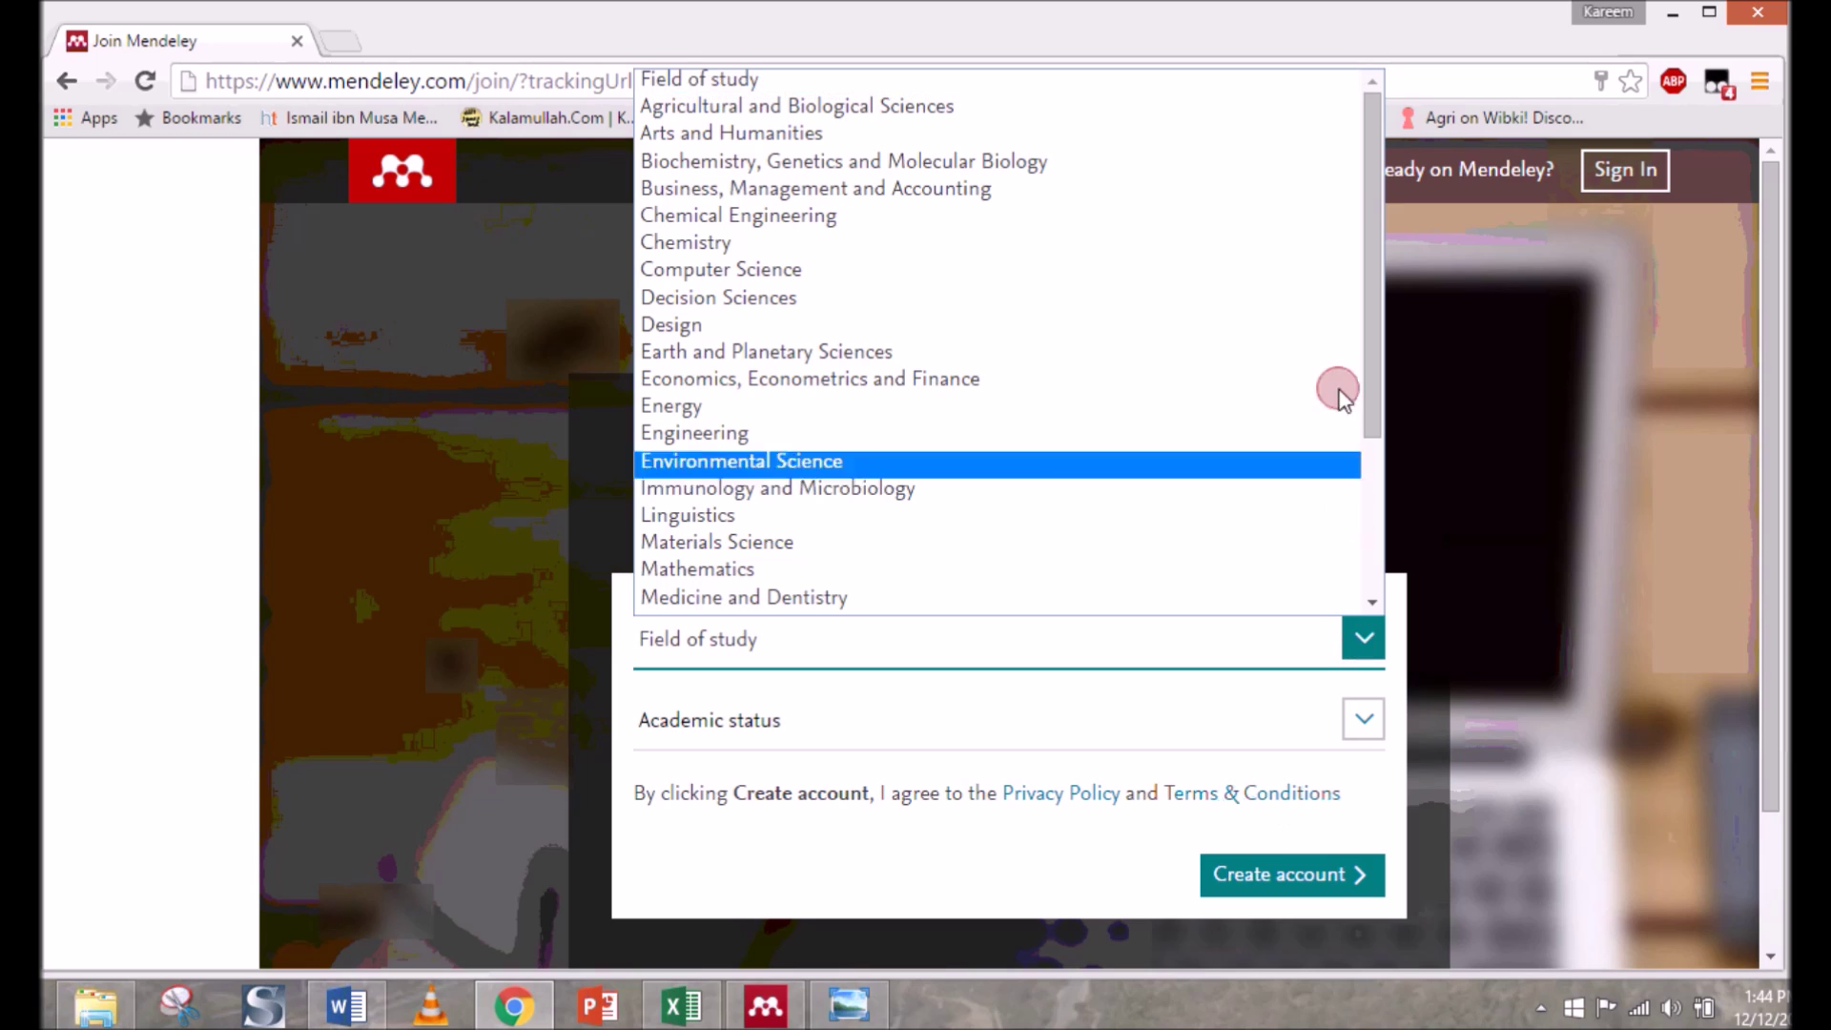
left_click(956, 93)
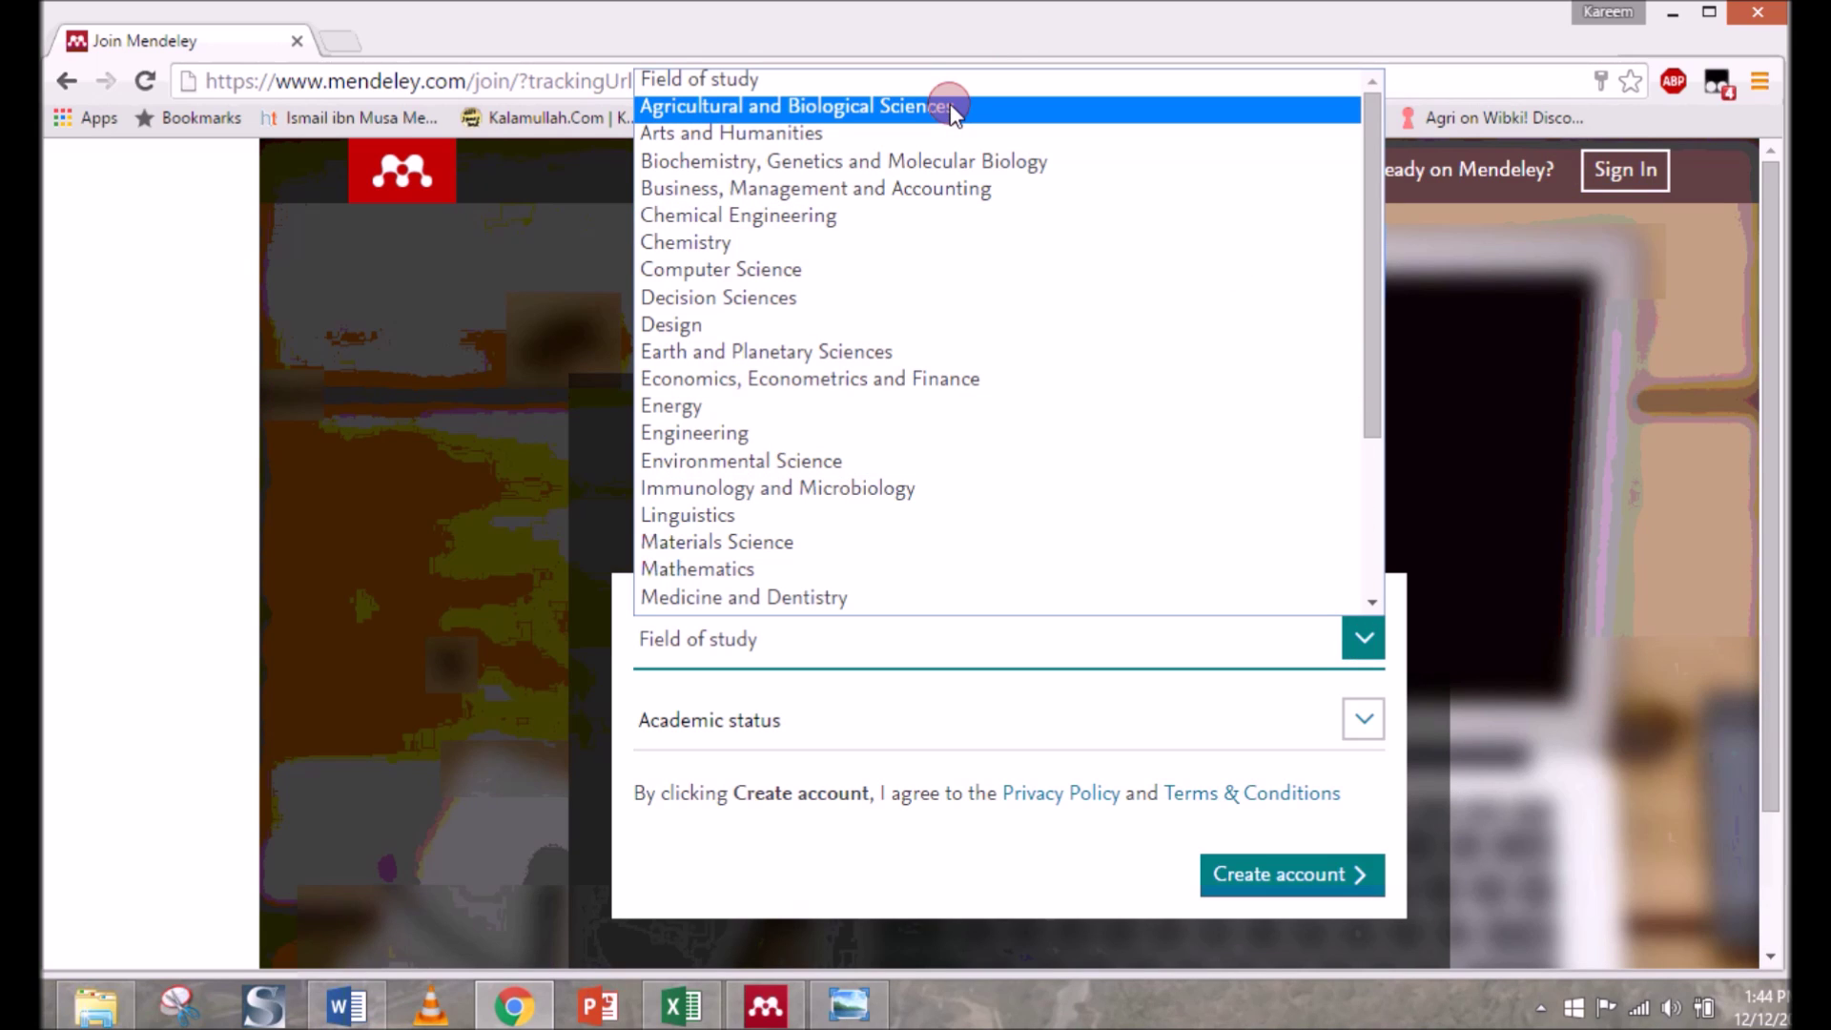
left_click(953, 108)
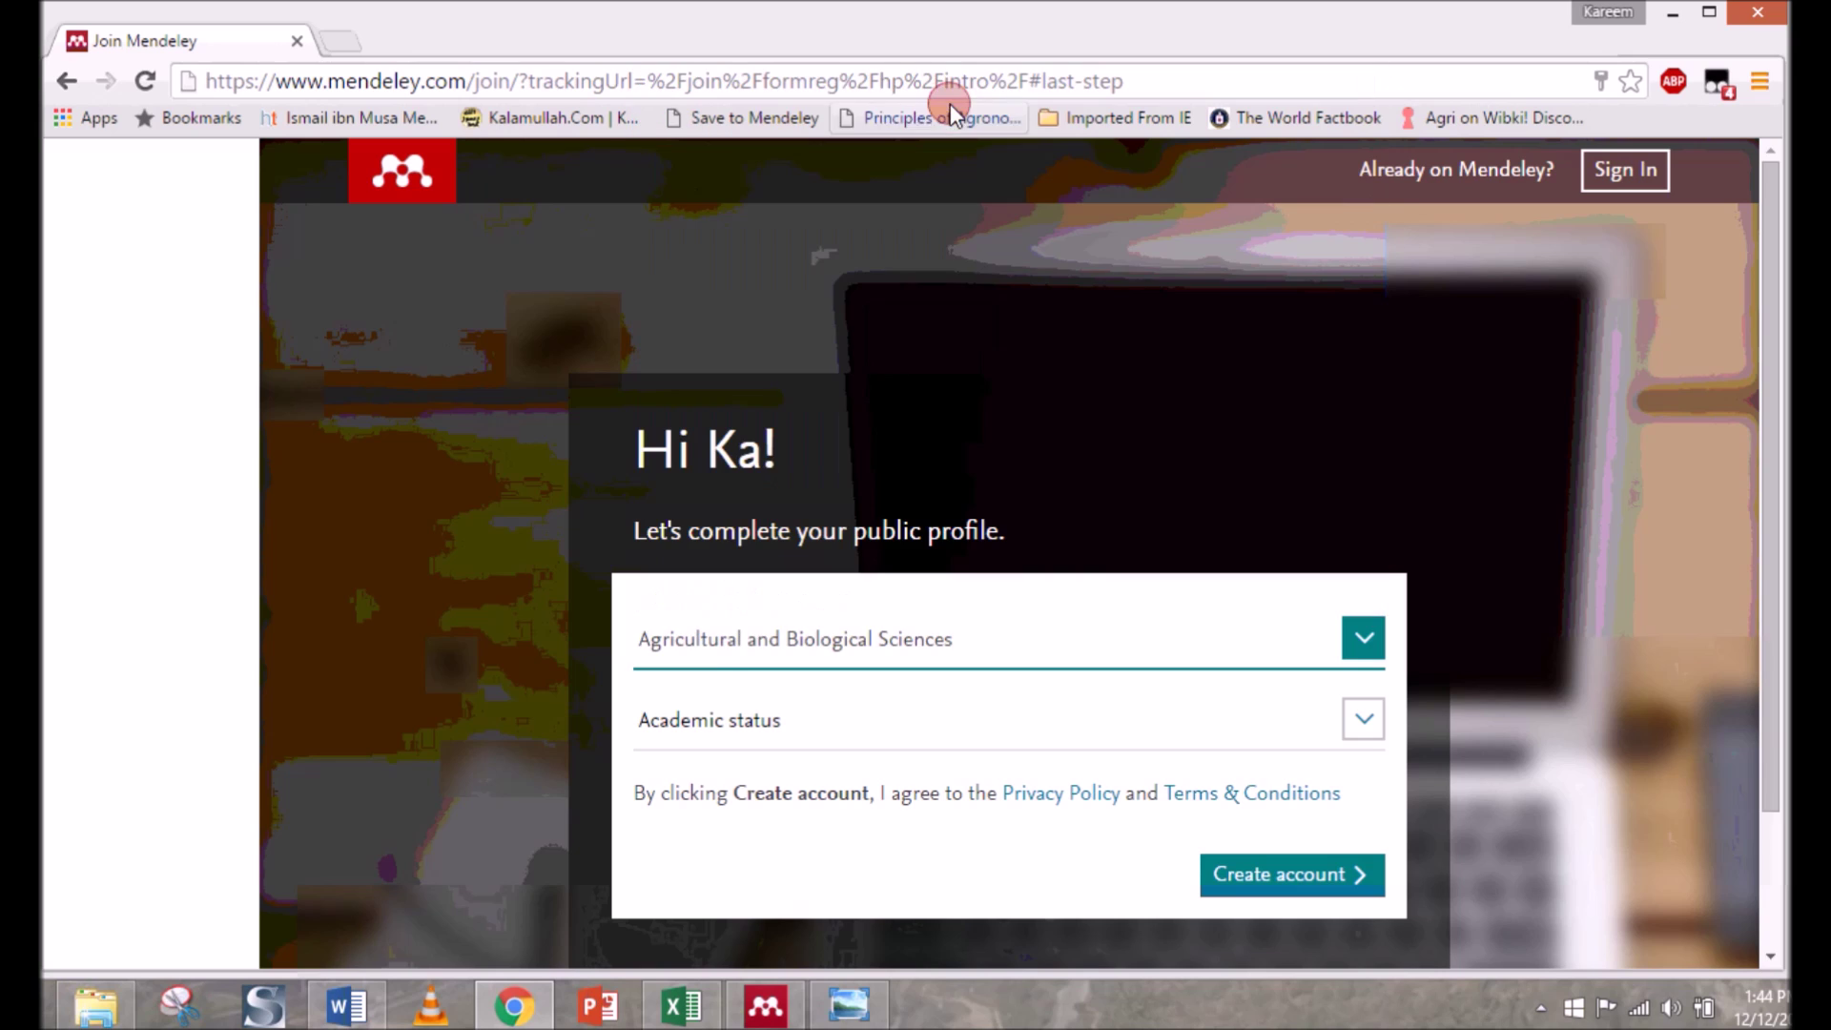
left_click(1363, 724)
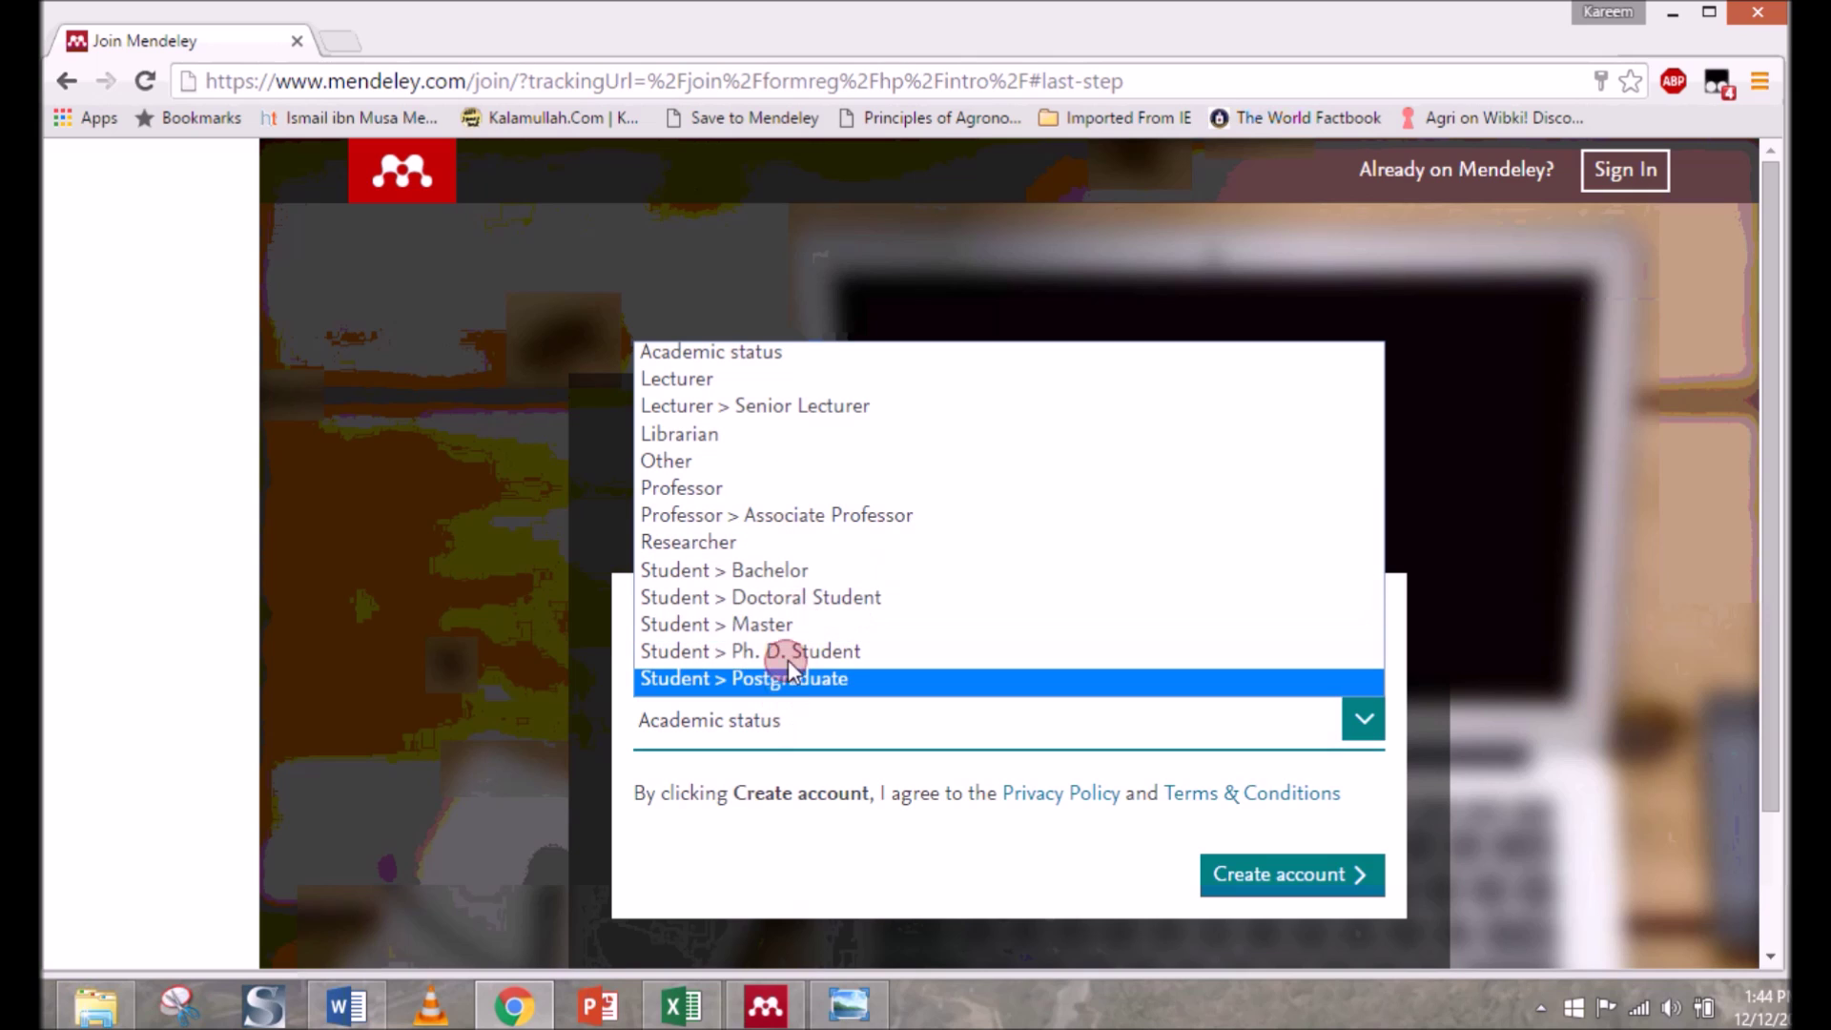
left_click(798, 629)
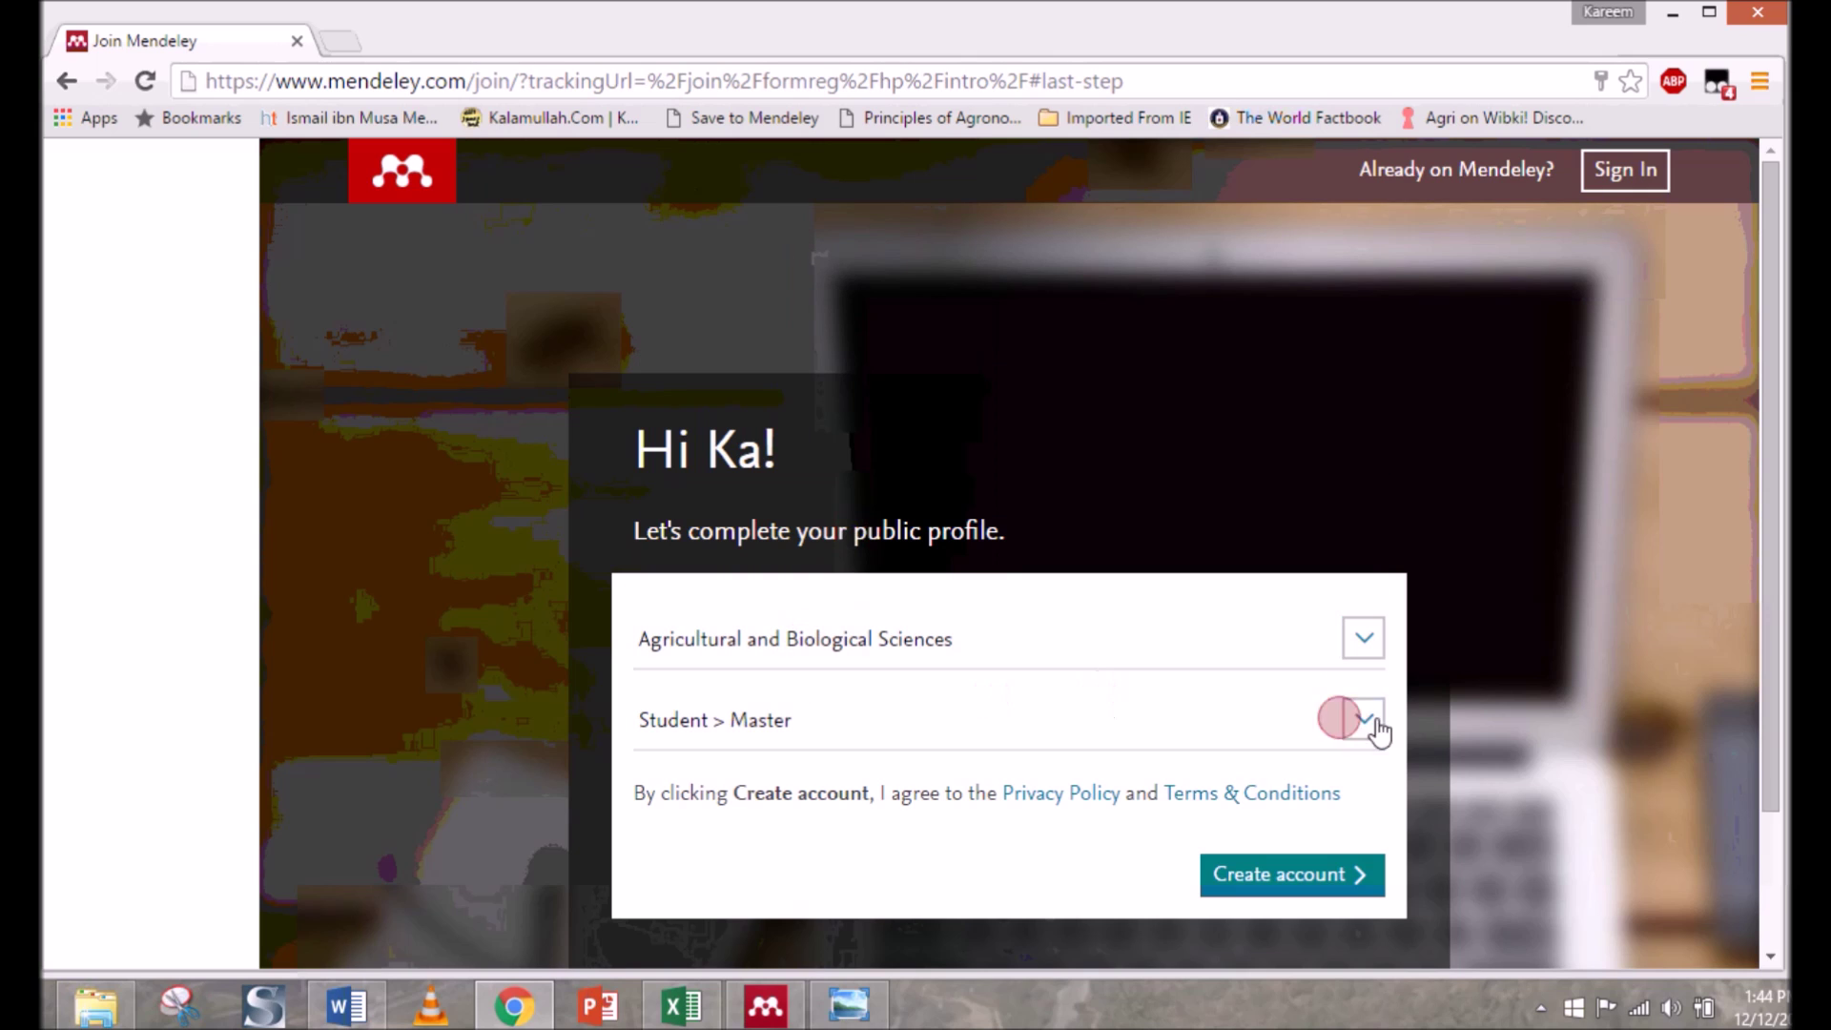
left_click(1306, 887)
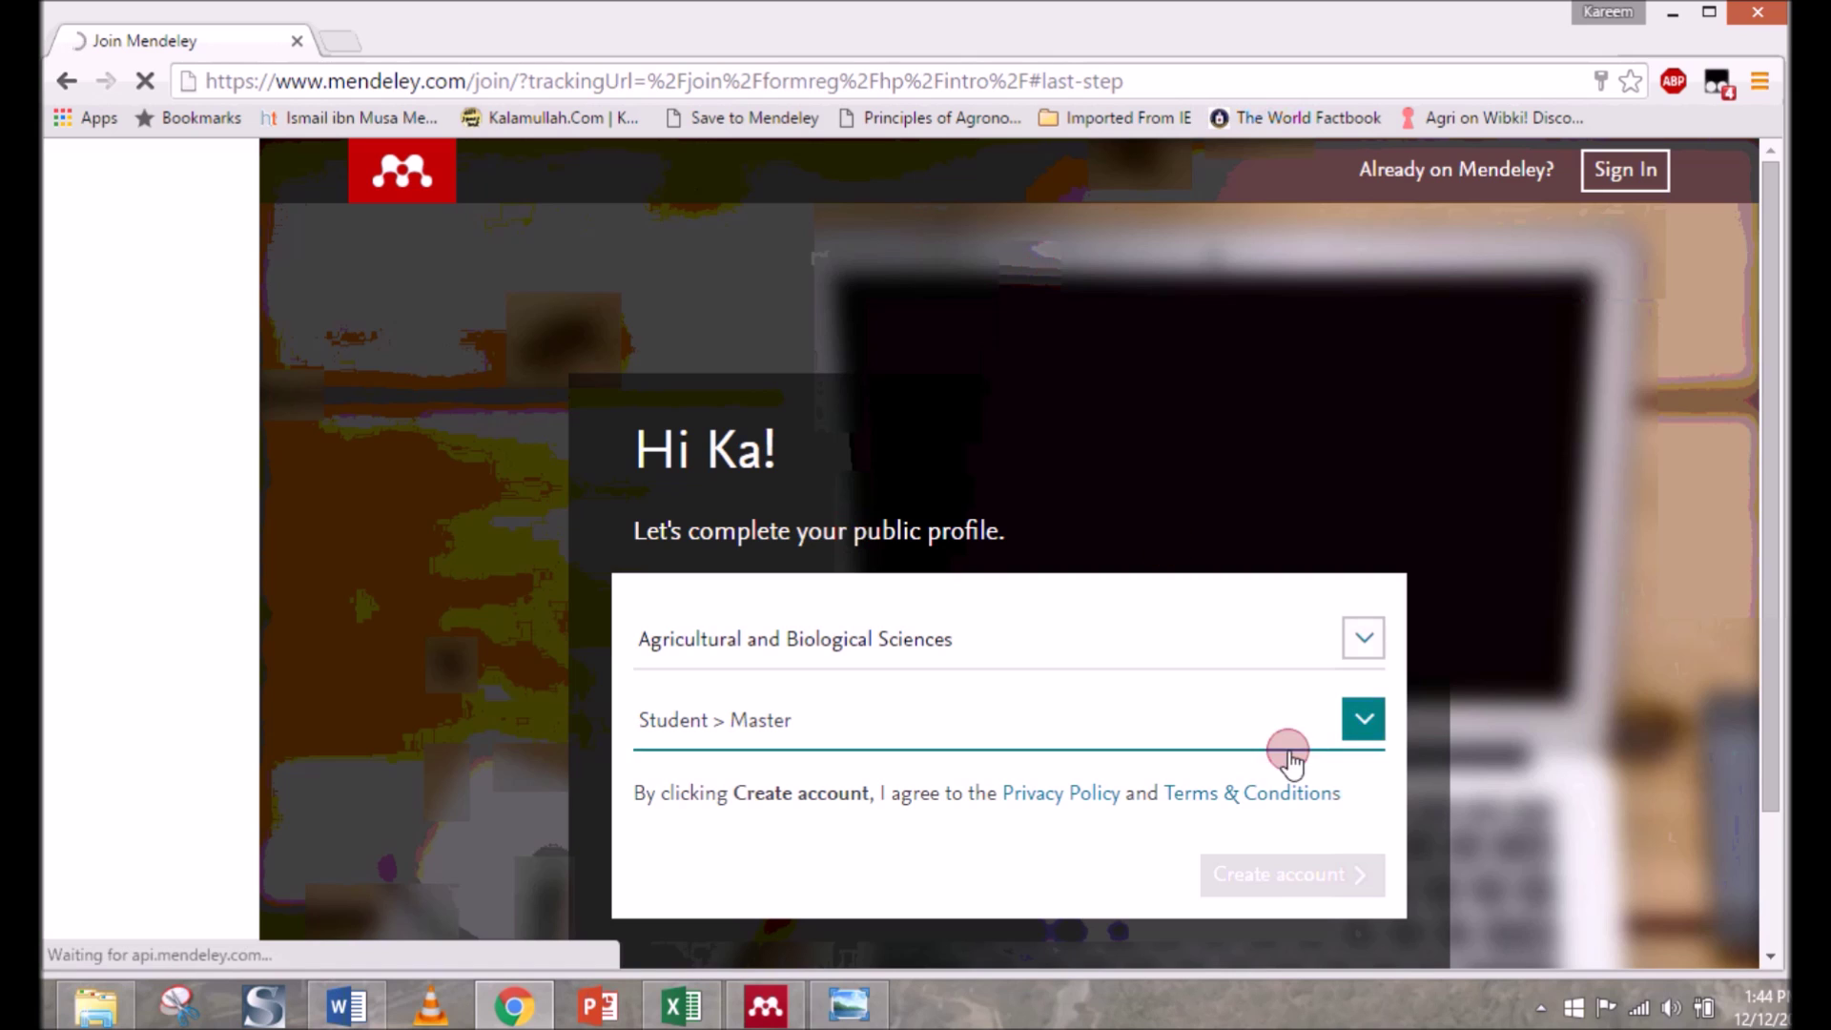
left_click_drag(1770, 699, 1771, 808)
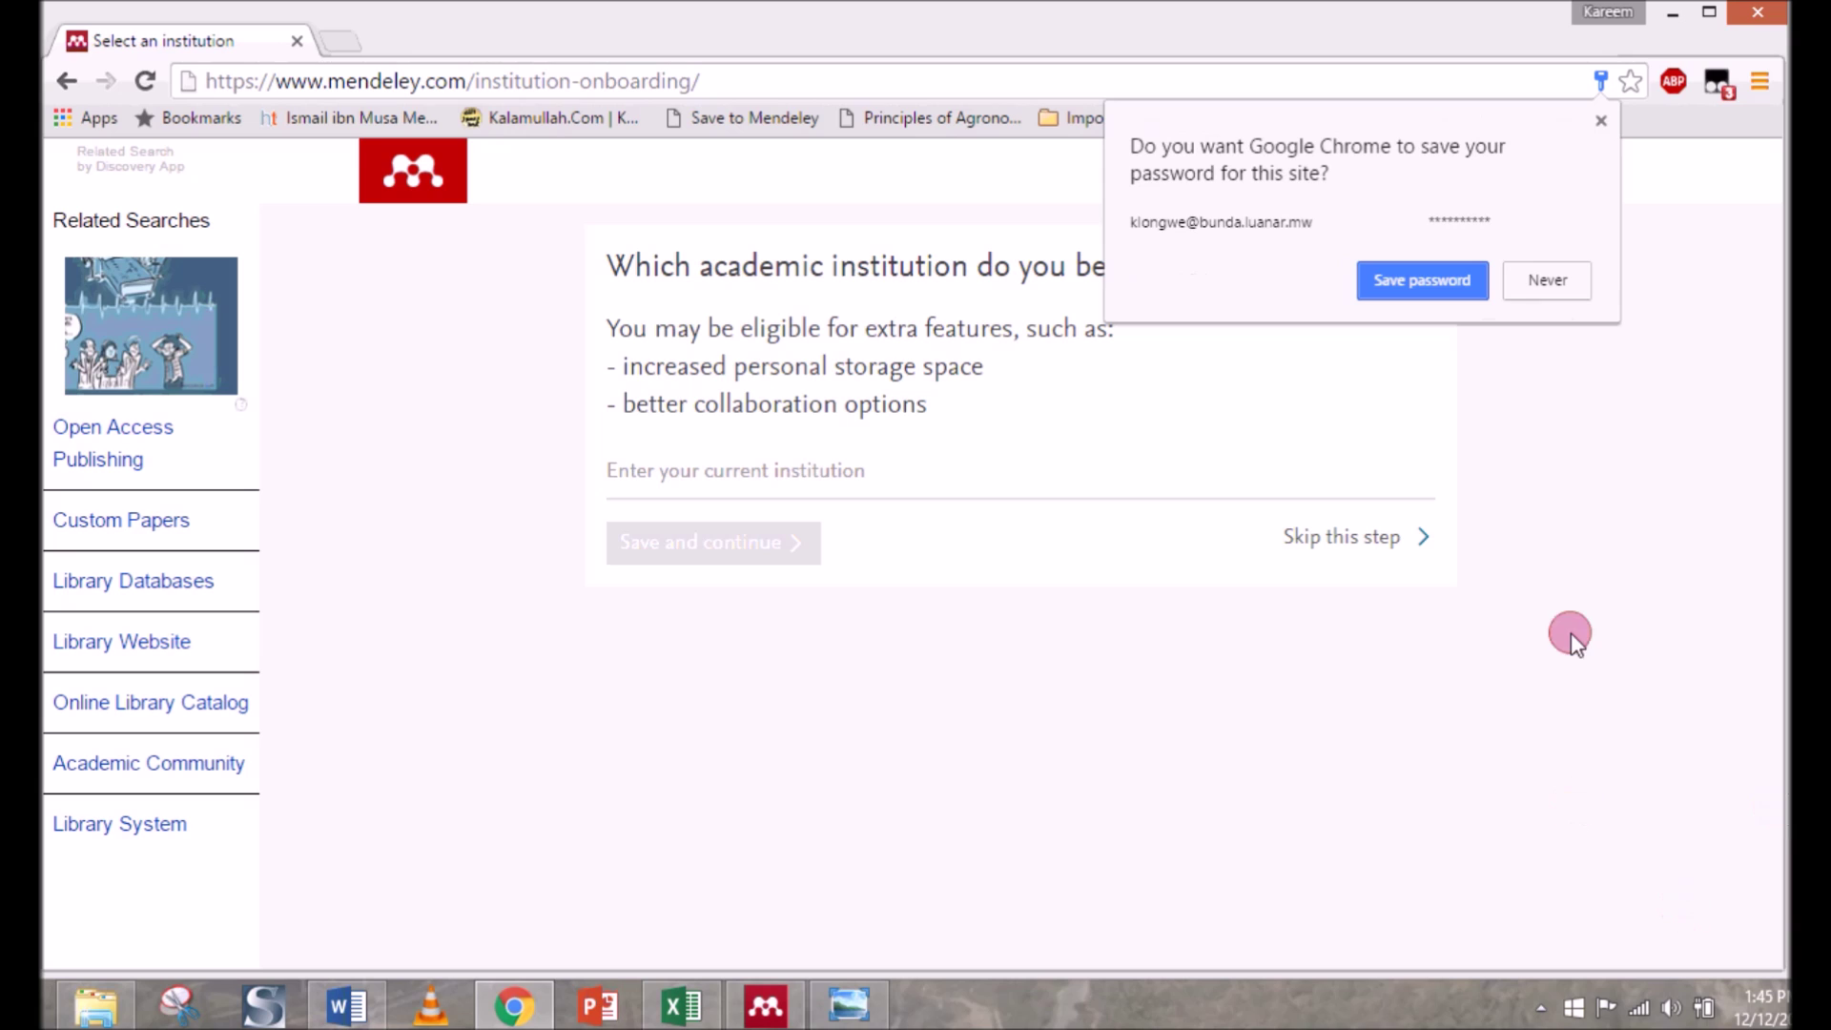
Dismiss the save-password offer and save Lilongwe University of Agriculture and Natural Resources as the institution.
left_click(1526, 278)
left_click(778, 470)
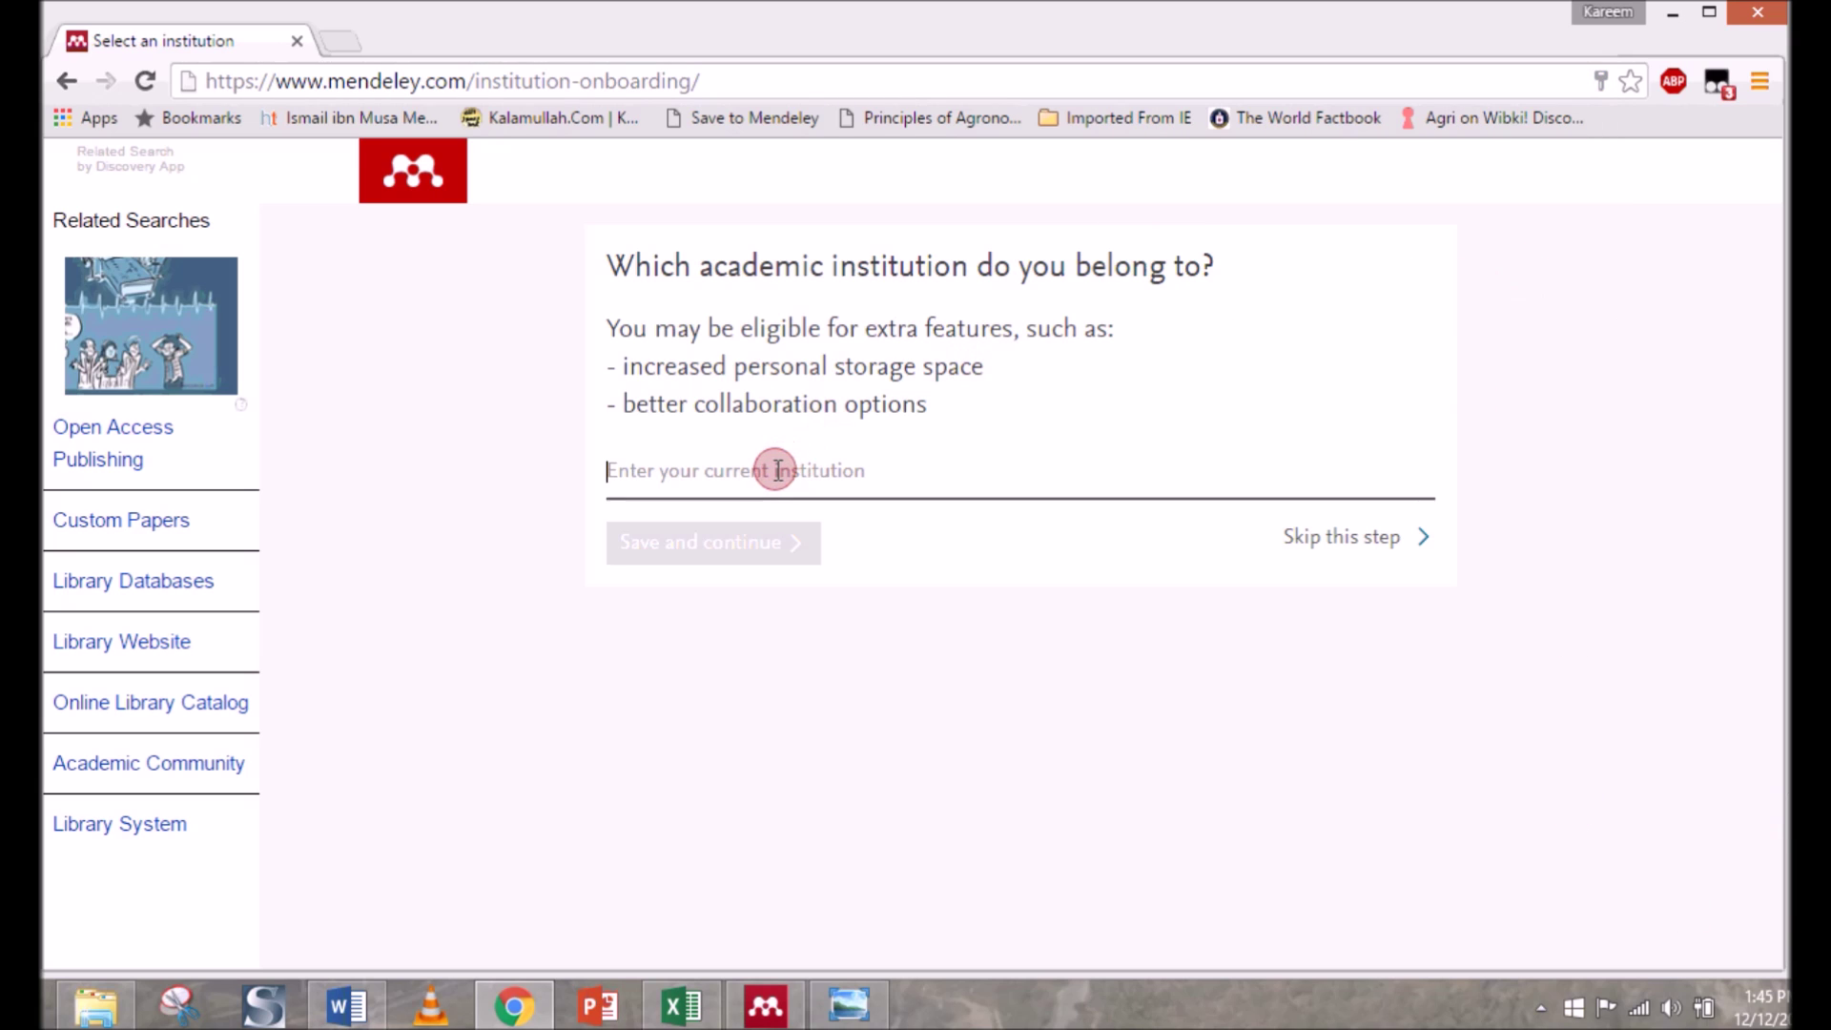
type("L")
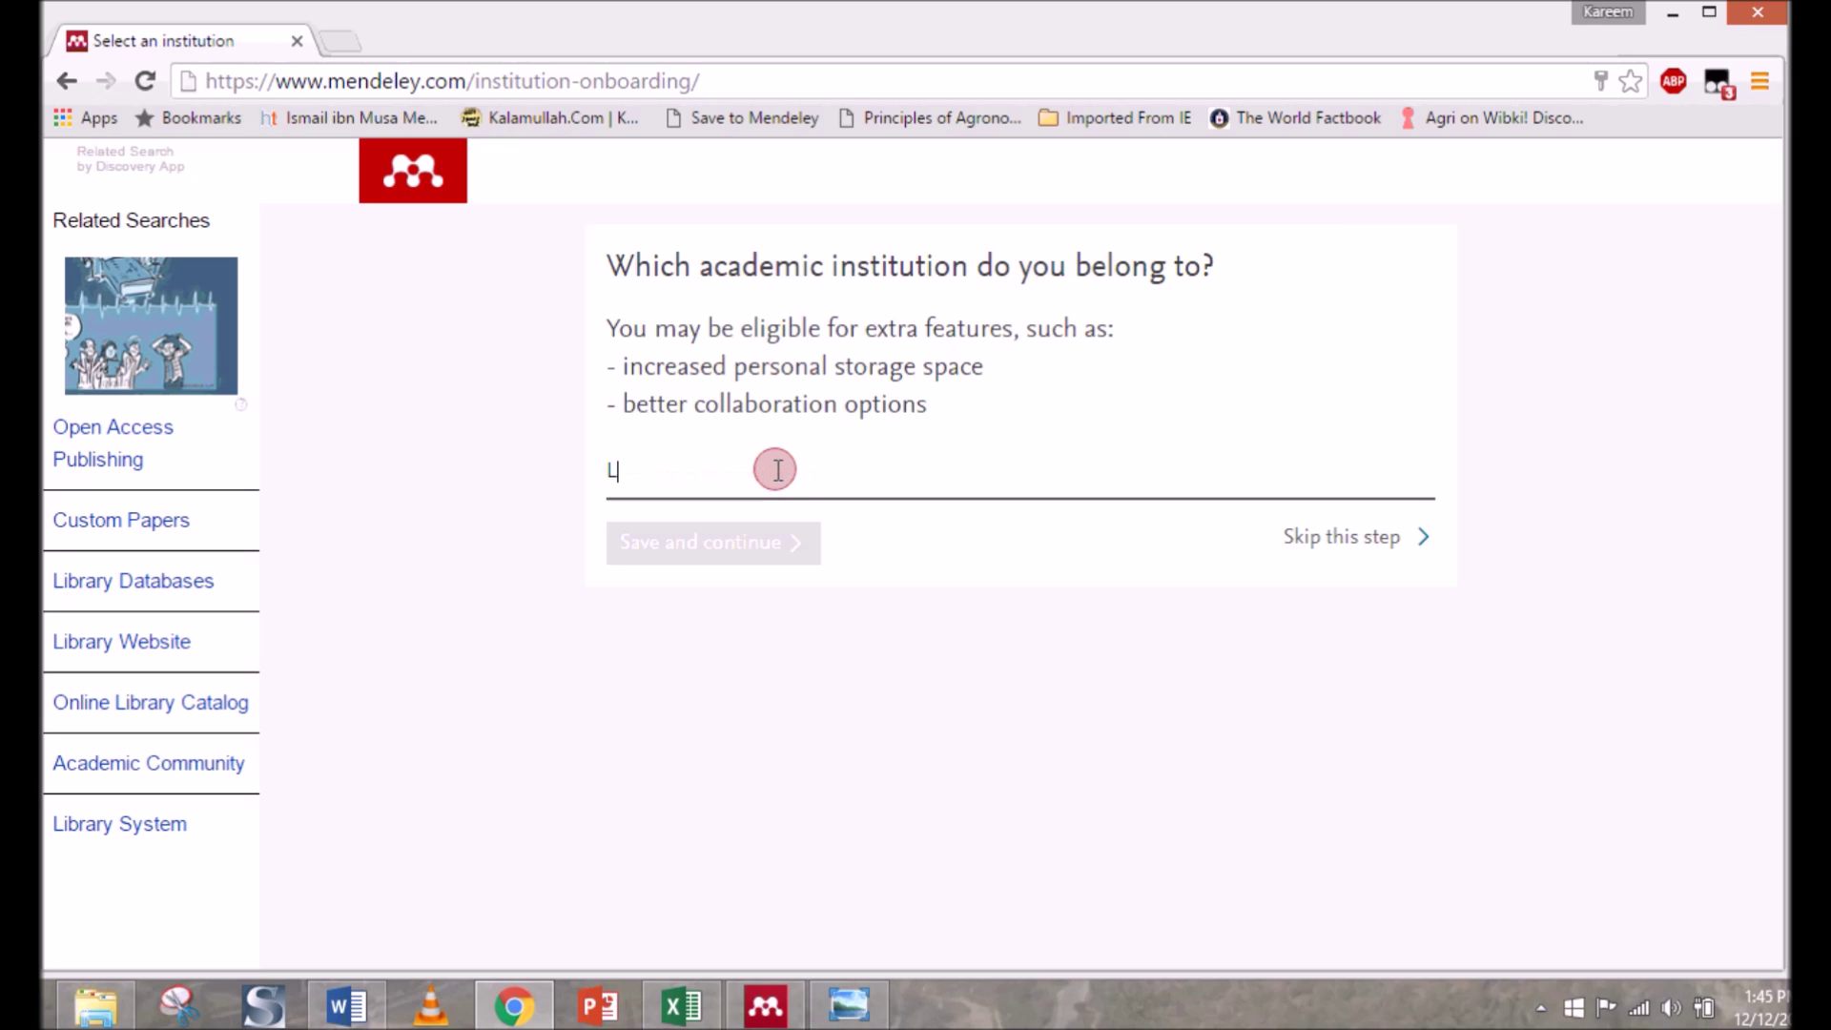
type("UANAR")
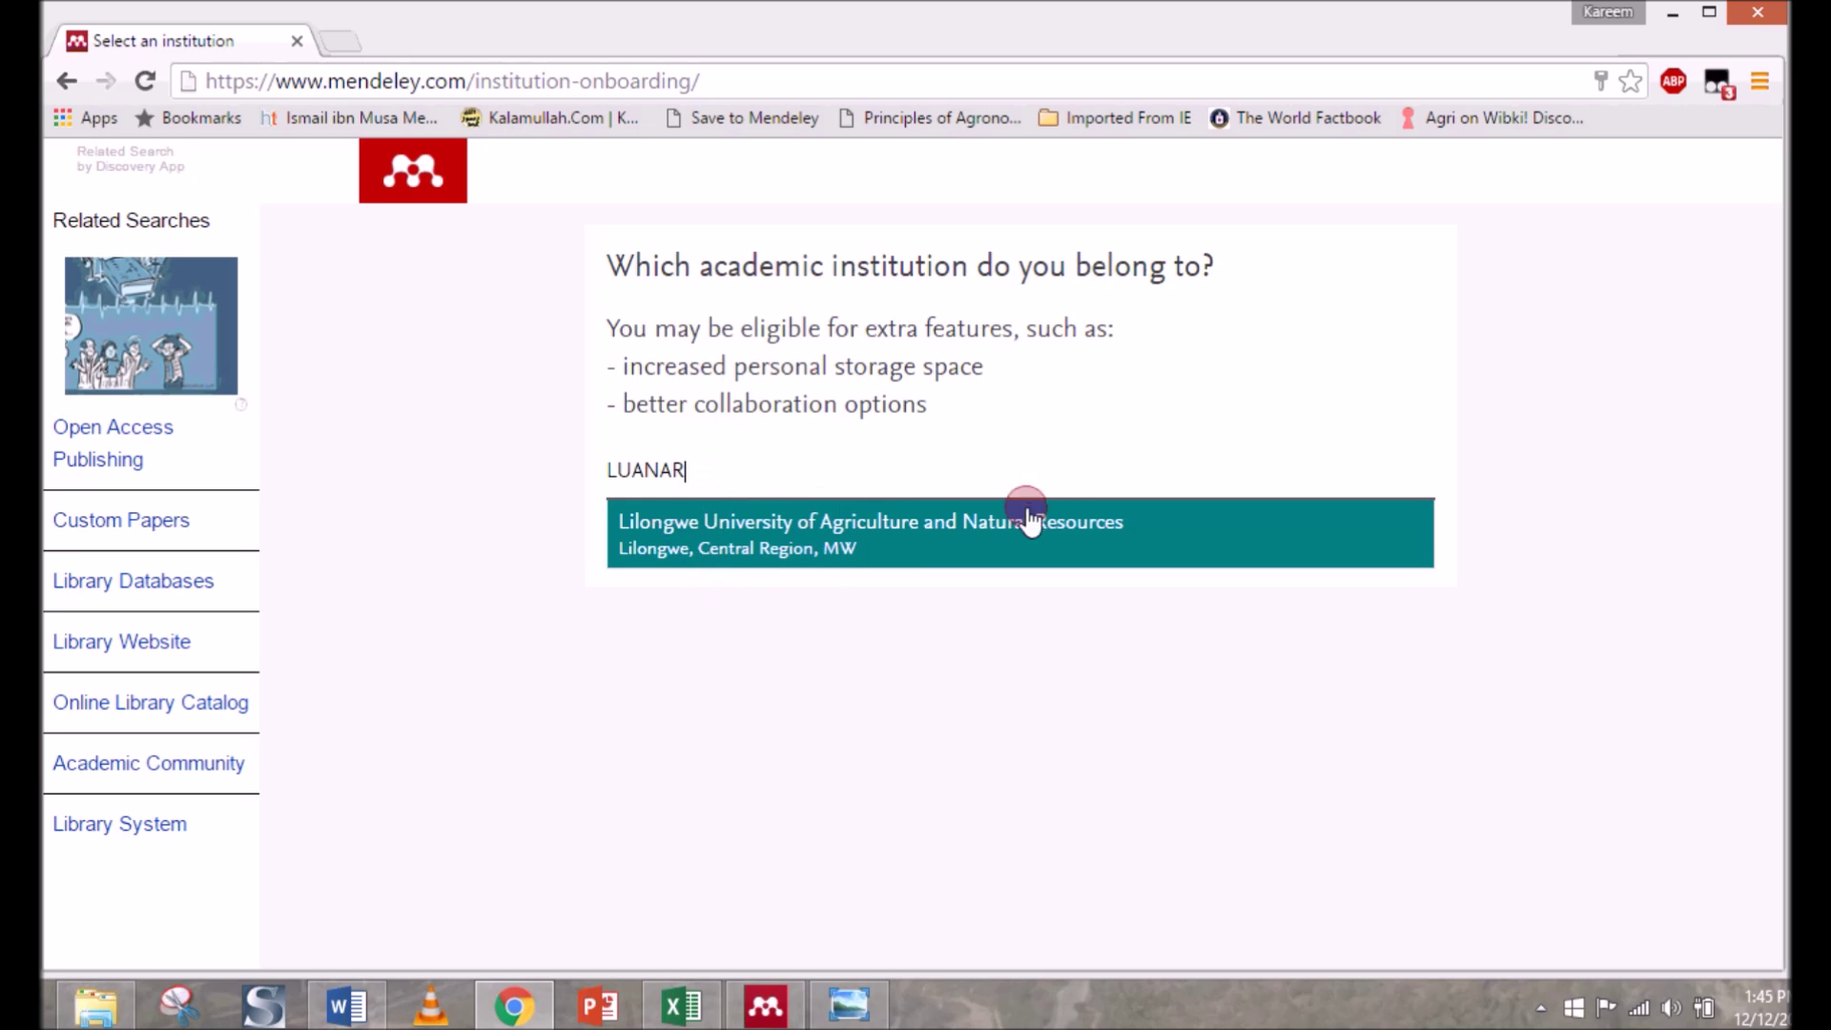
left_click(826, 548)
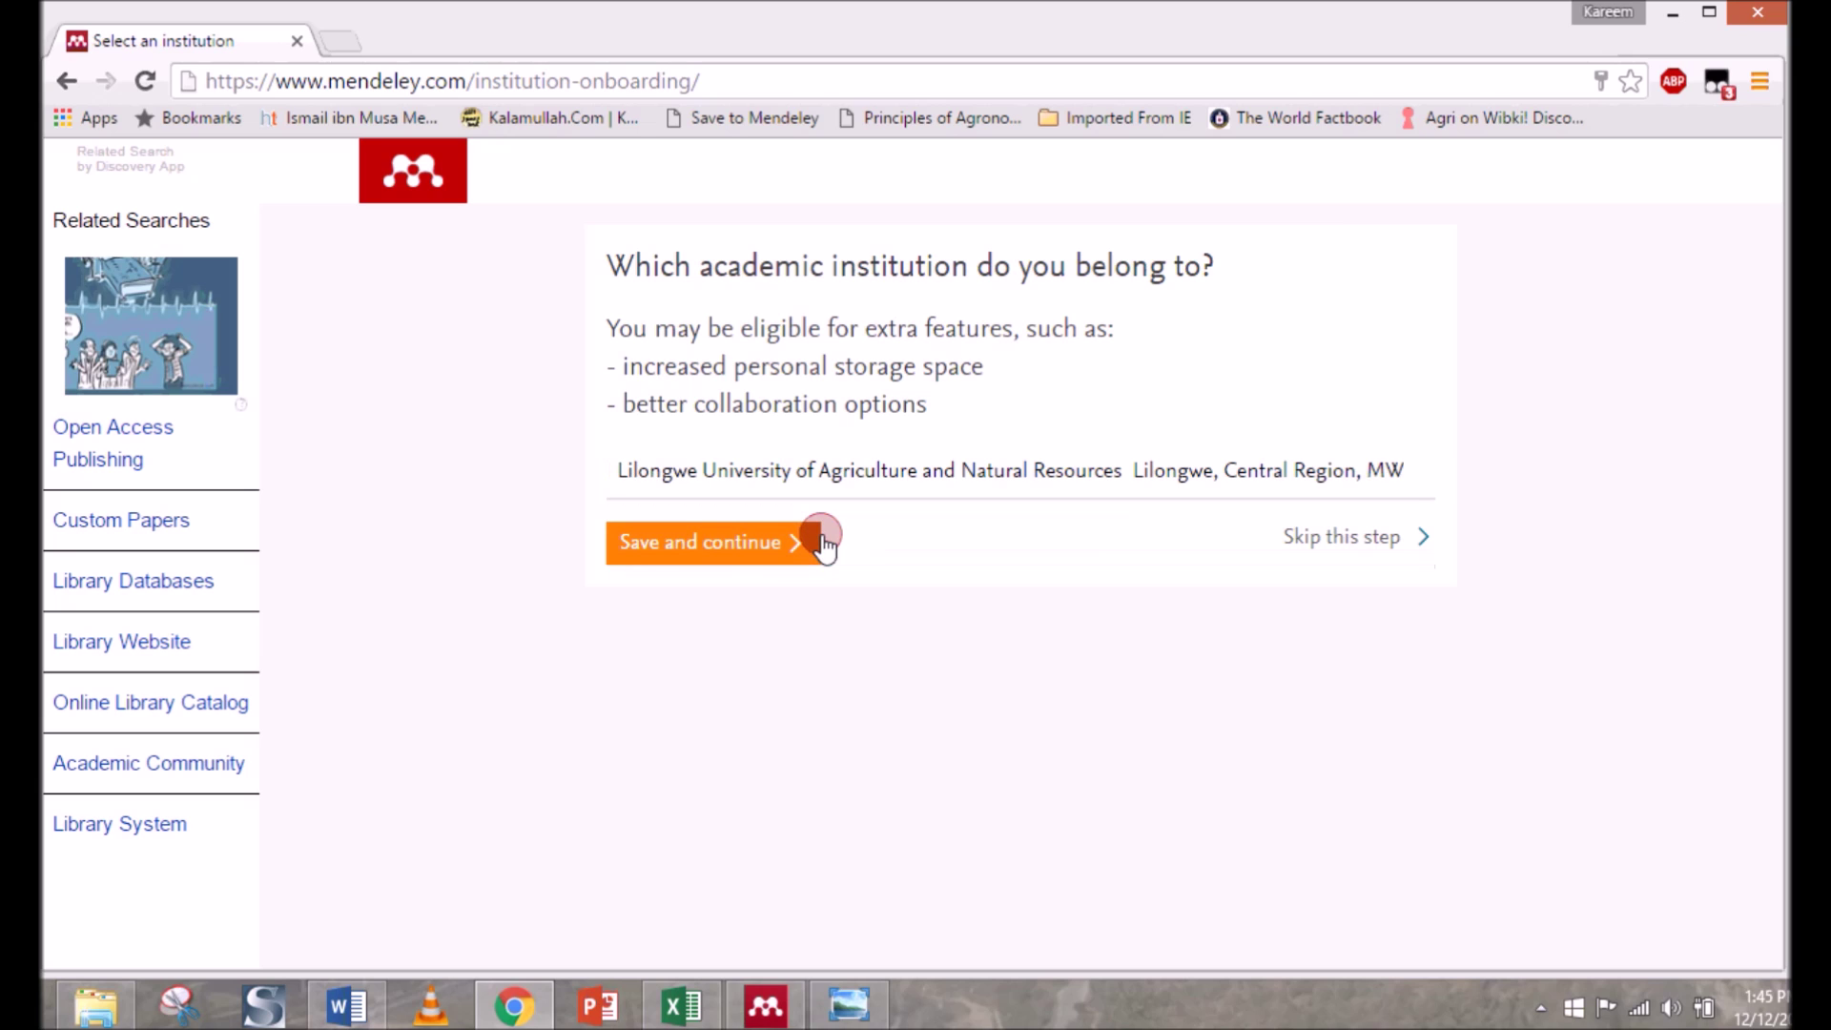
left_click(731, 552)
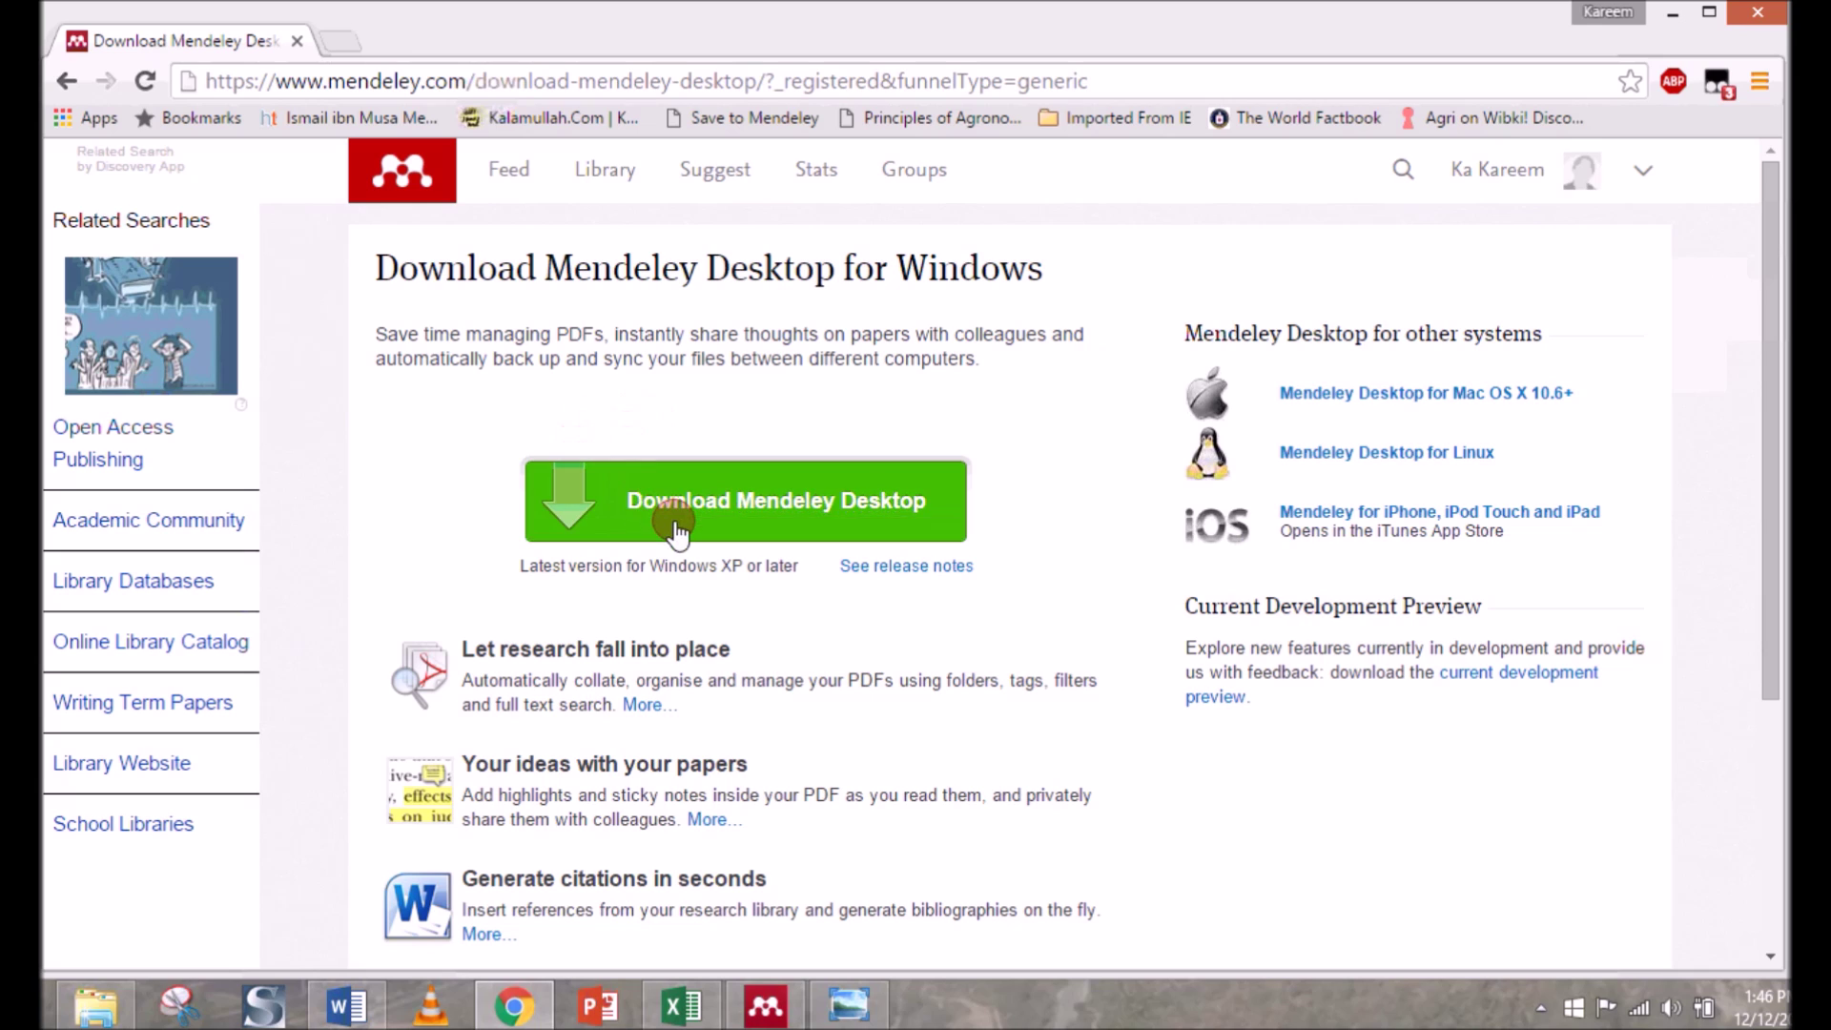
Download the Mendeley Desktop installer for Windows.
left_click(724, 501)
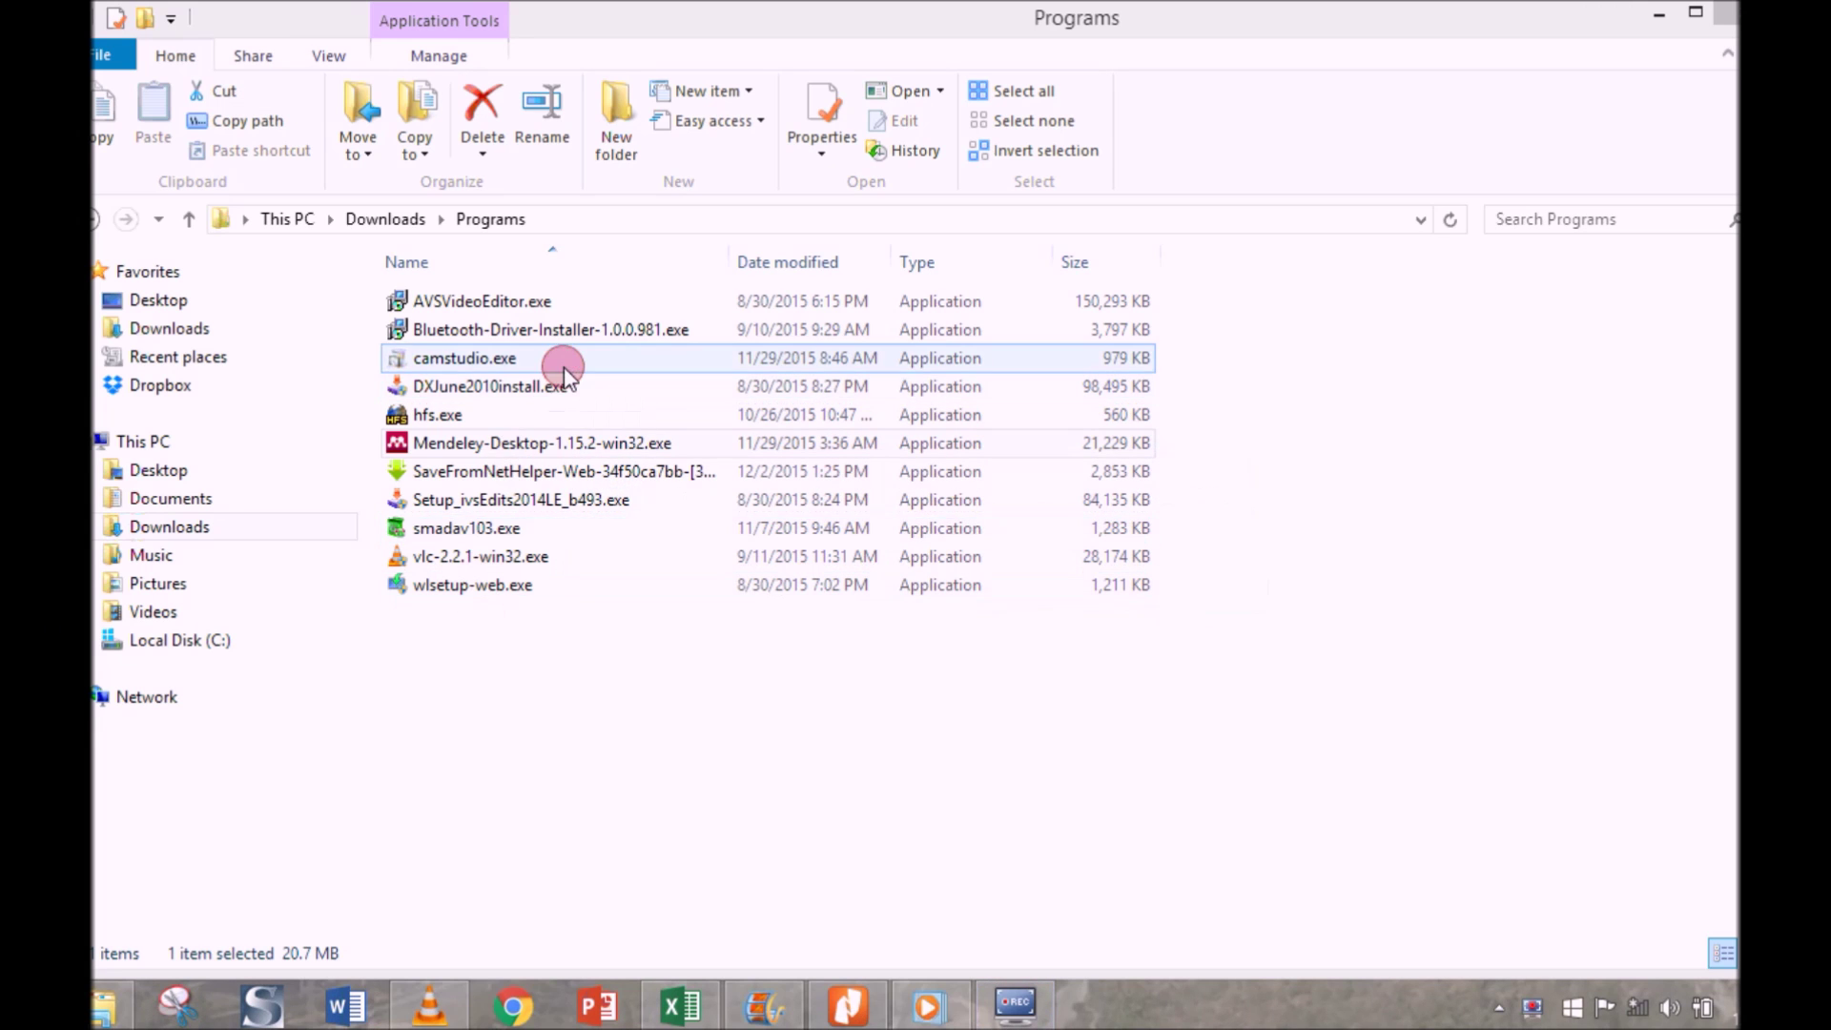
Go to Downloads > Programs and launch Mendeley-Desktop-1.15.2-win32.exe.
left_click(578, 528)
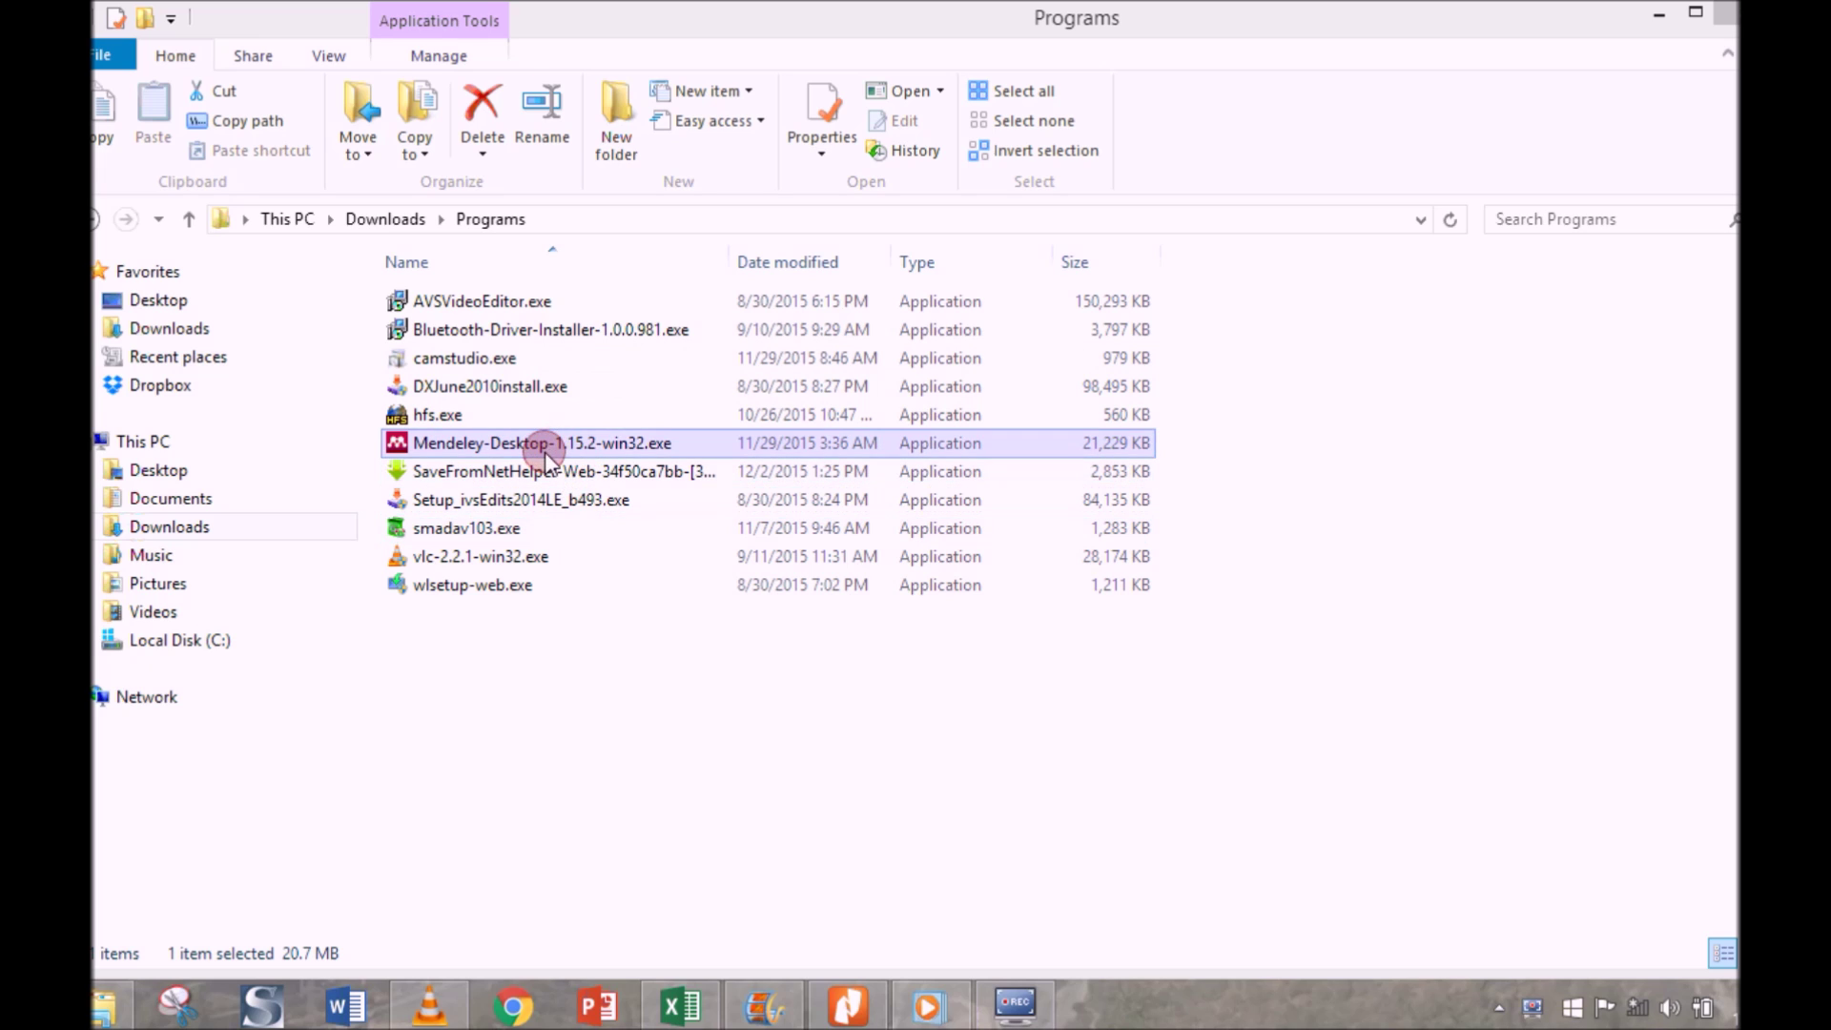
left_click(572, 388)
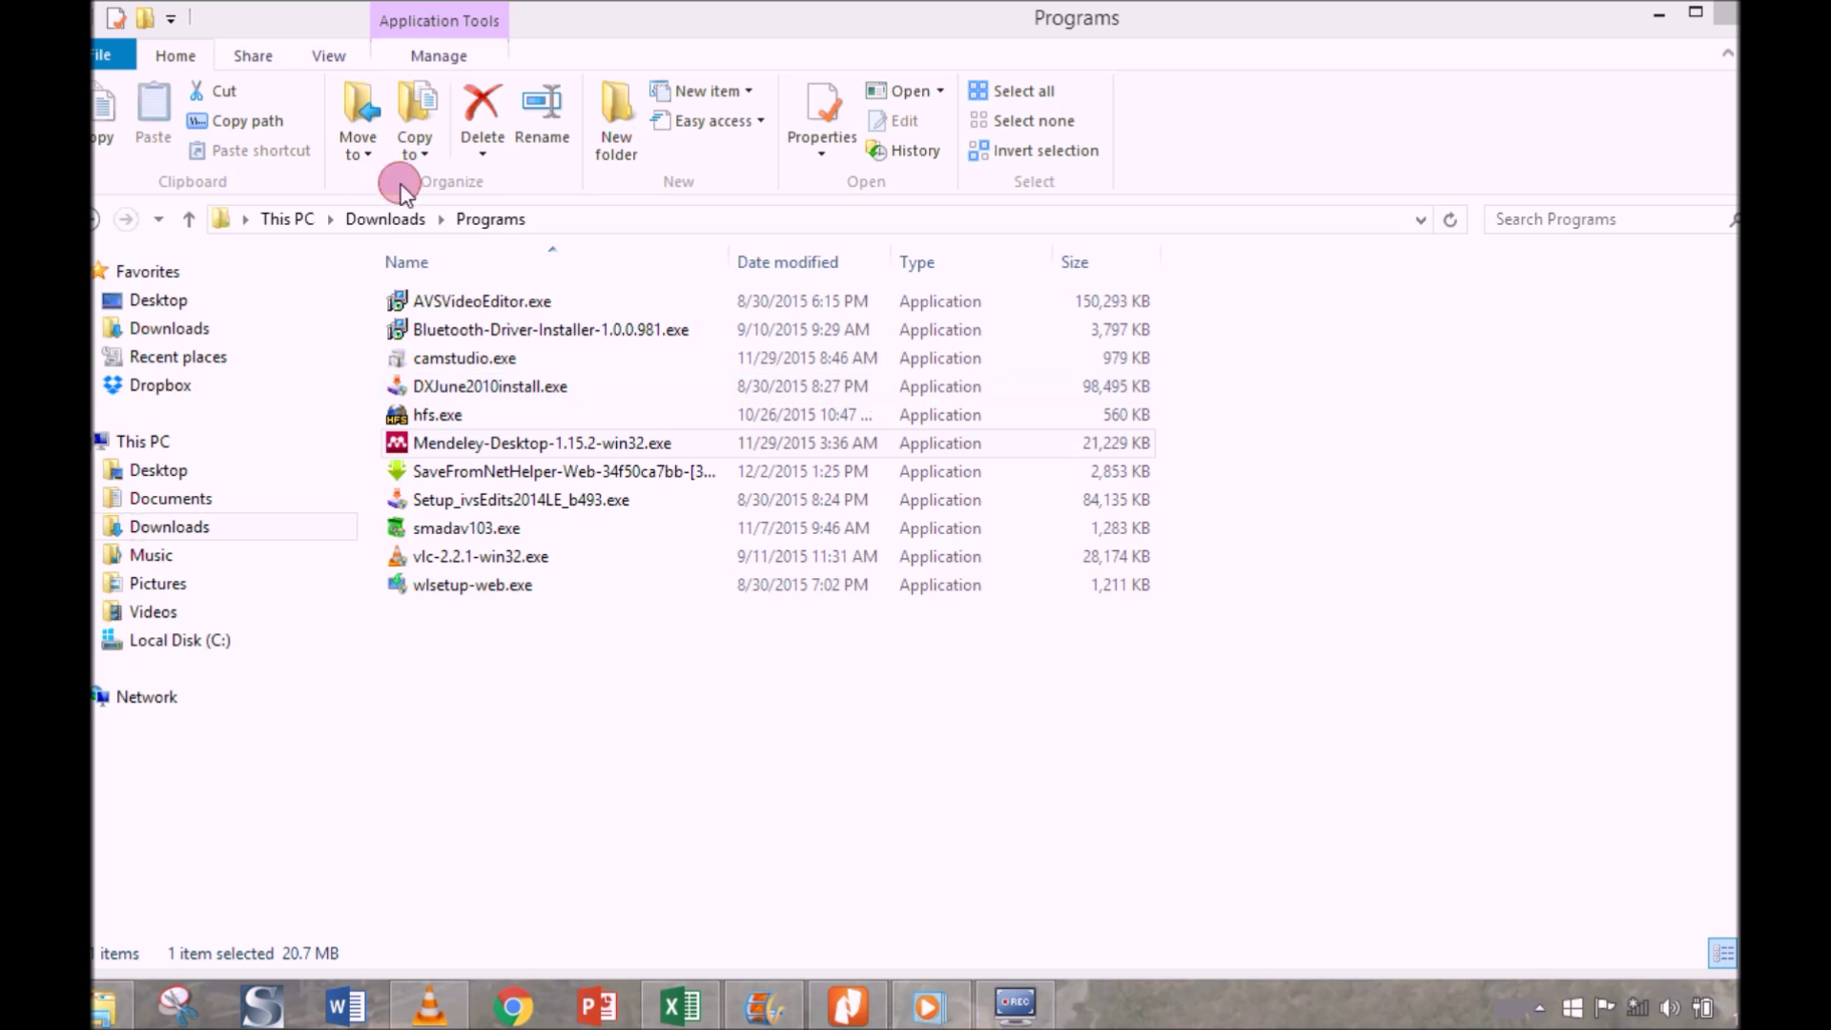
left_click(466, 471)
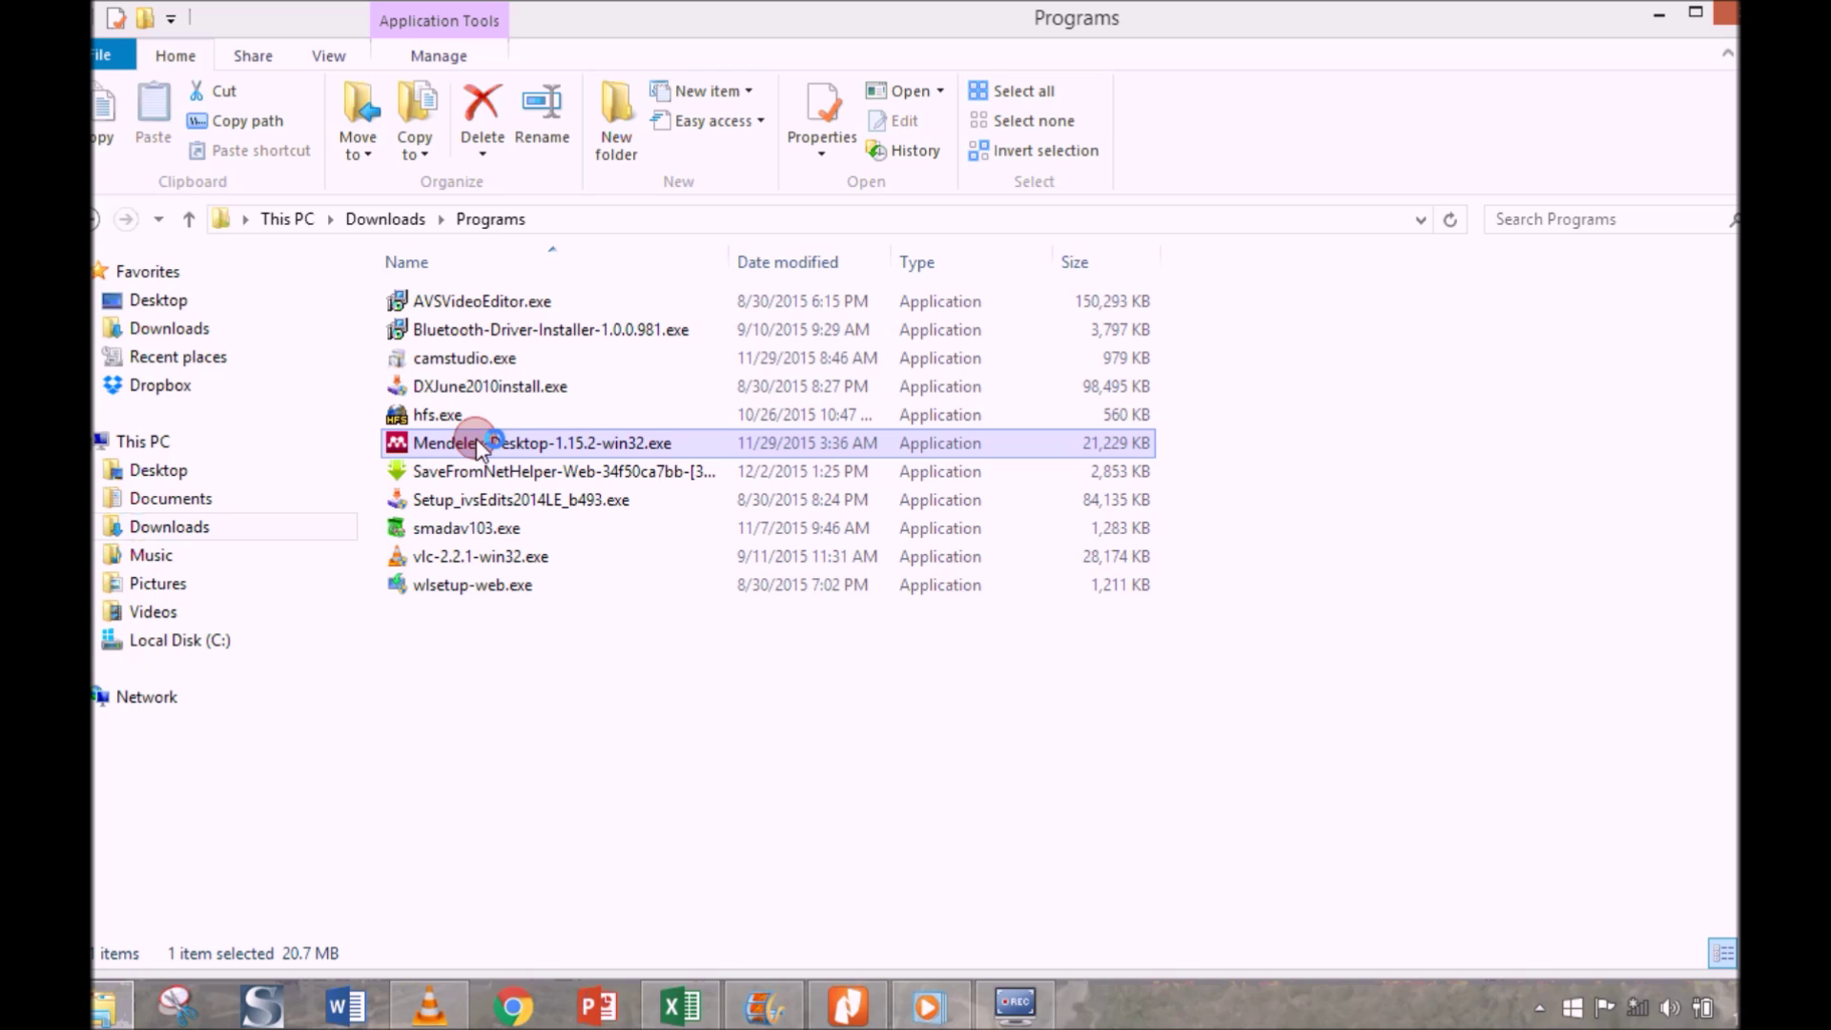
double_click(477, 444)
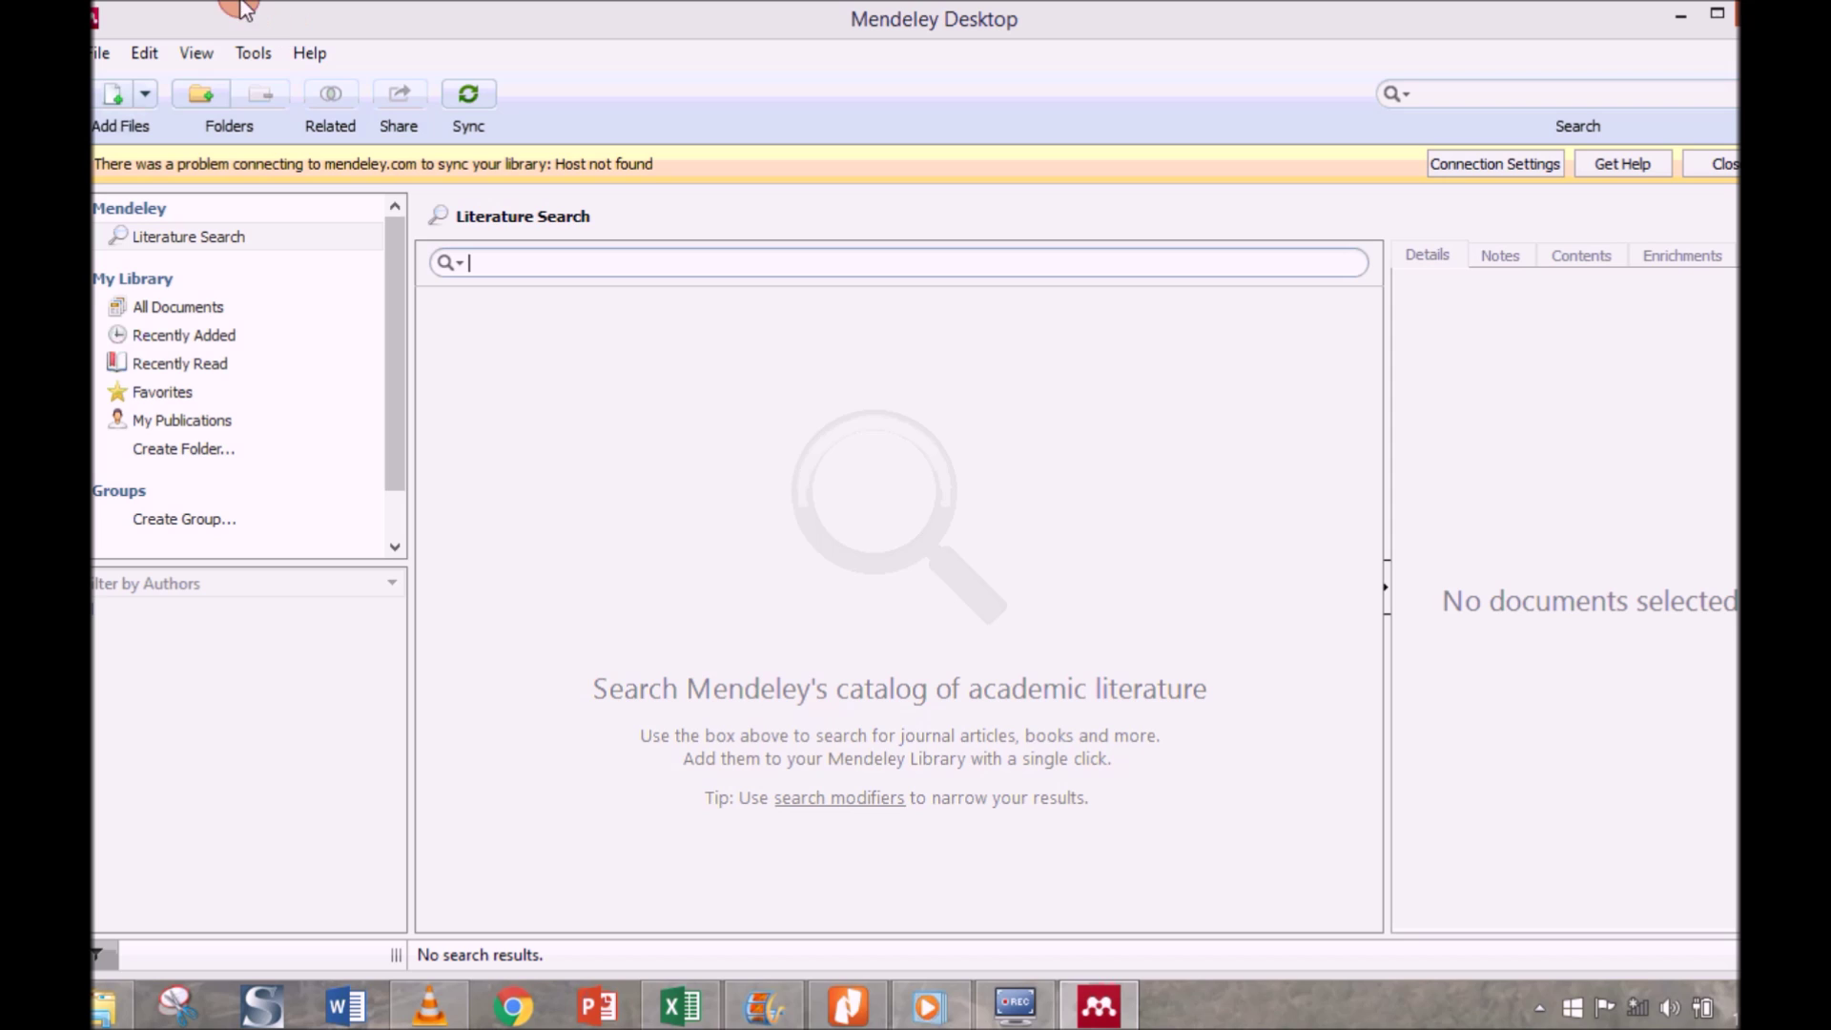
Open the Tools menu in Mendeley Desktop.
left_click(251, 52)
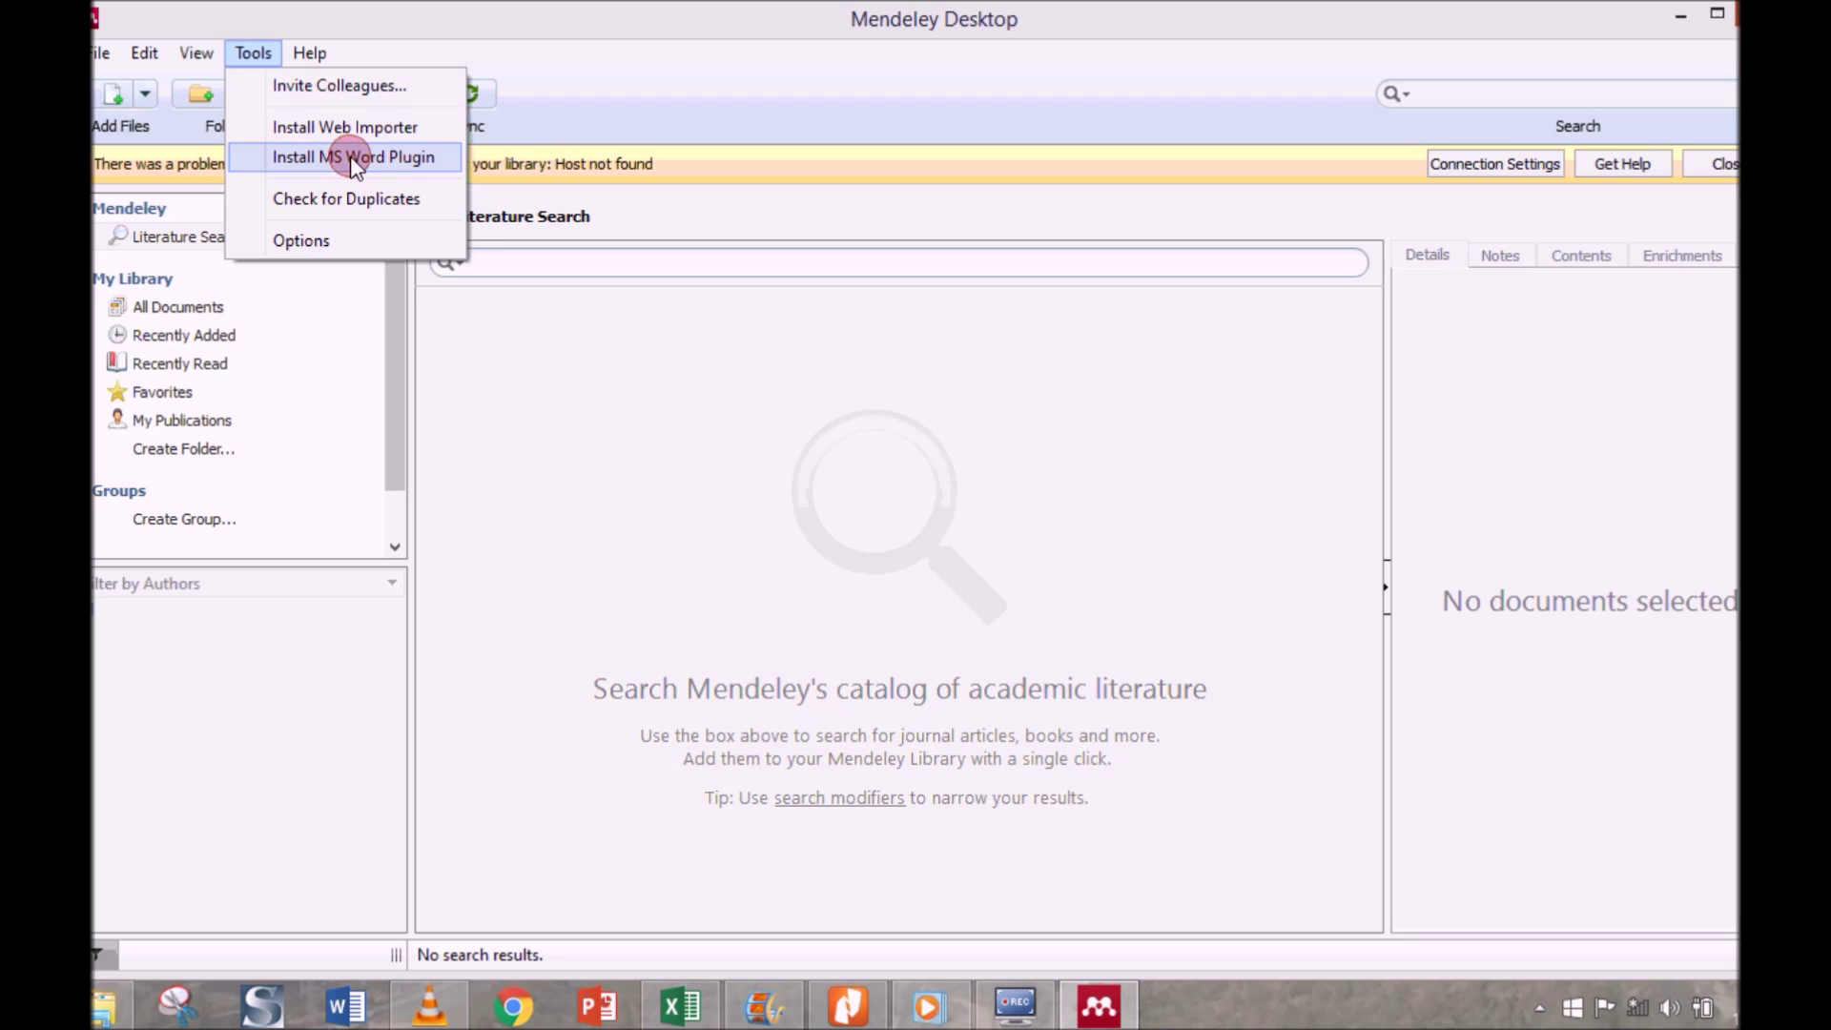
Install the MS Word Plugin, acknowledge the success message, and confirm Tools now offers uninstalling it.
left_click(352, 160)
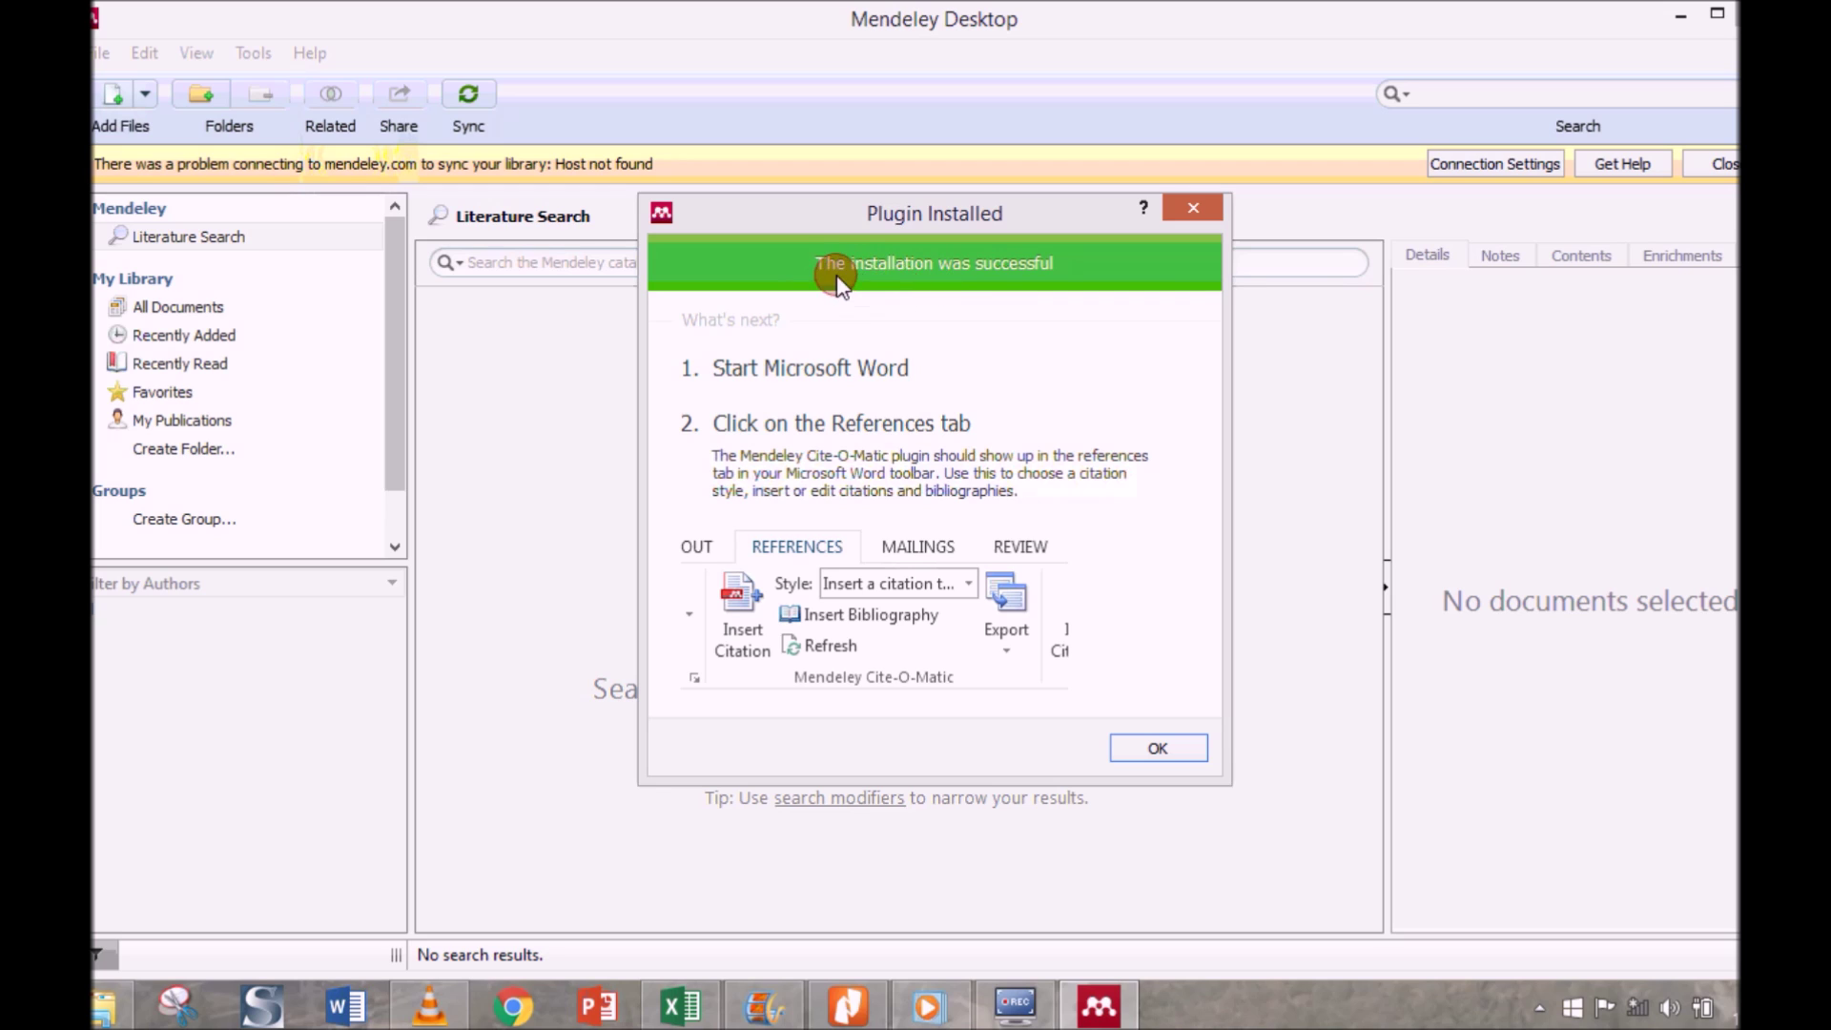
left_click(1153, 745)
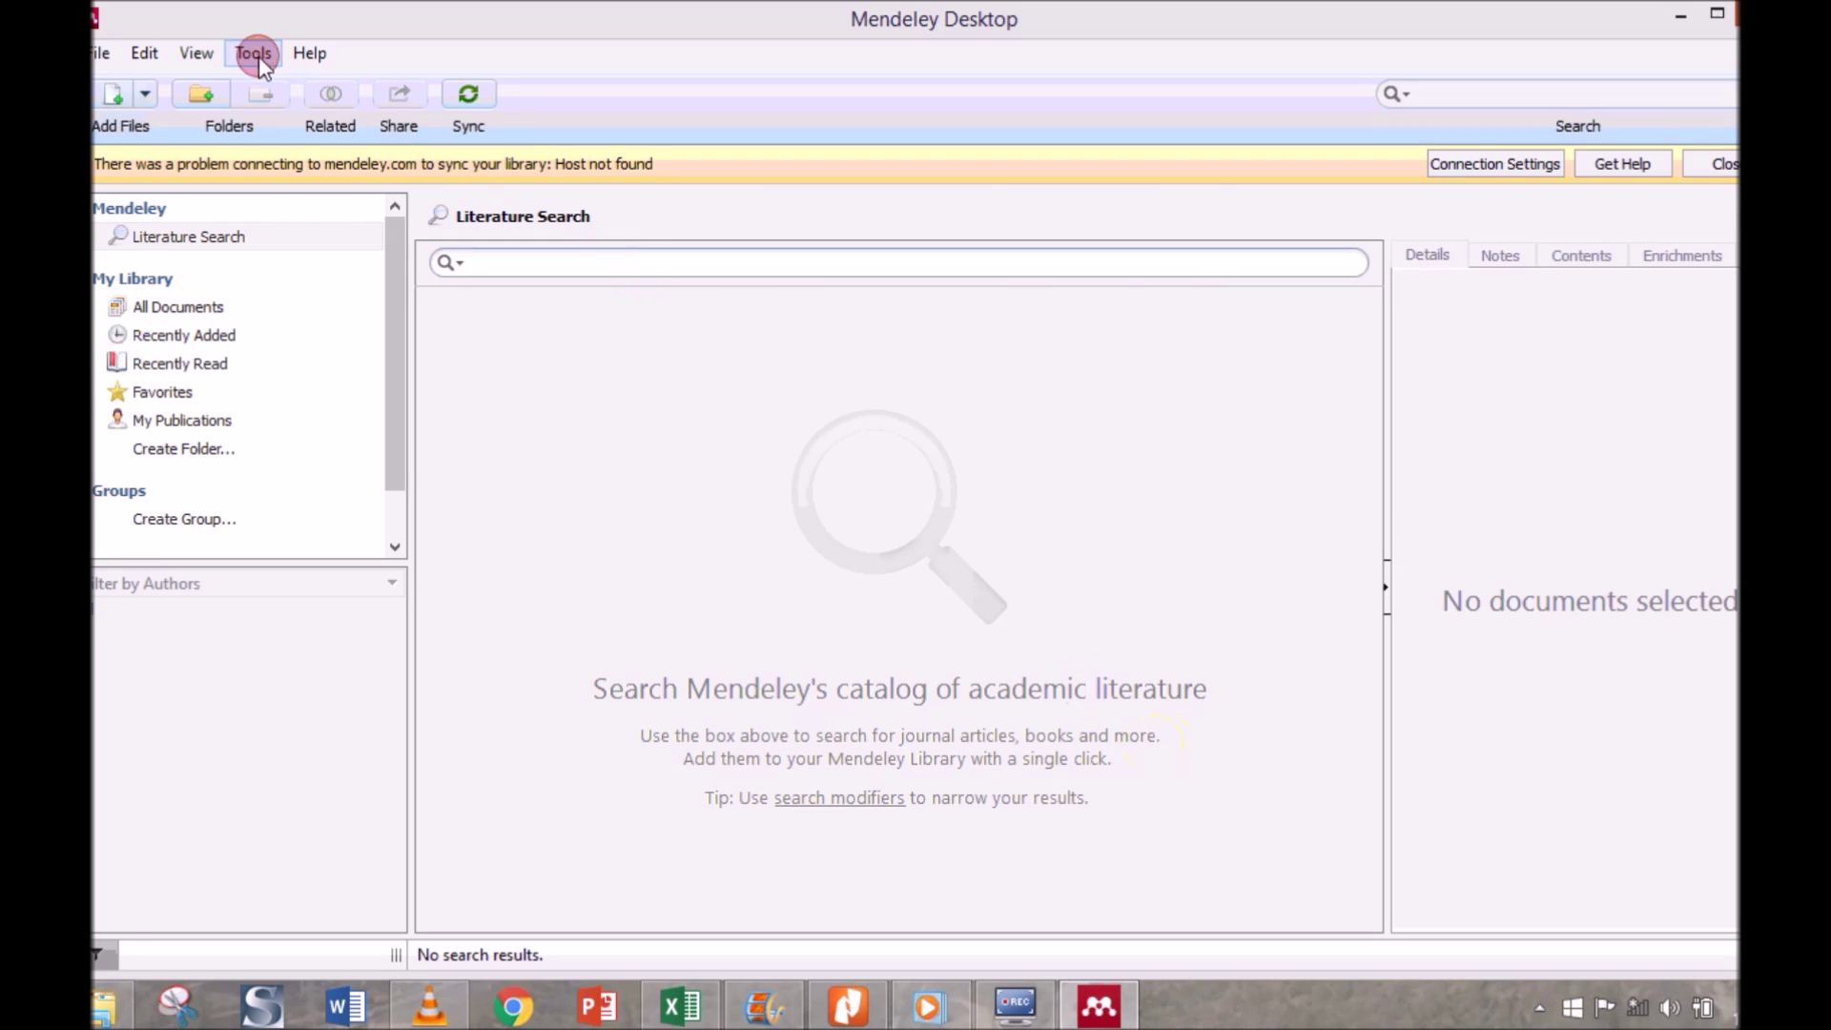
left_click(255, 55)
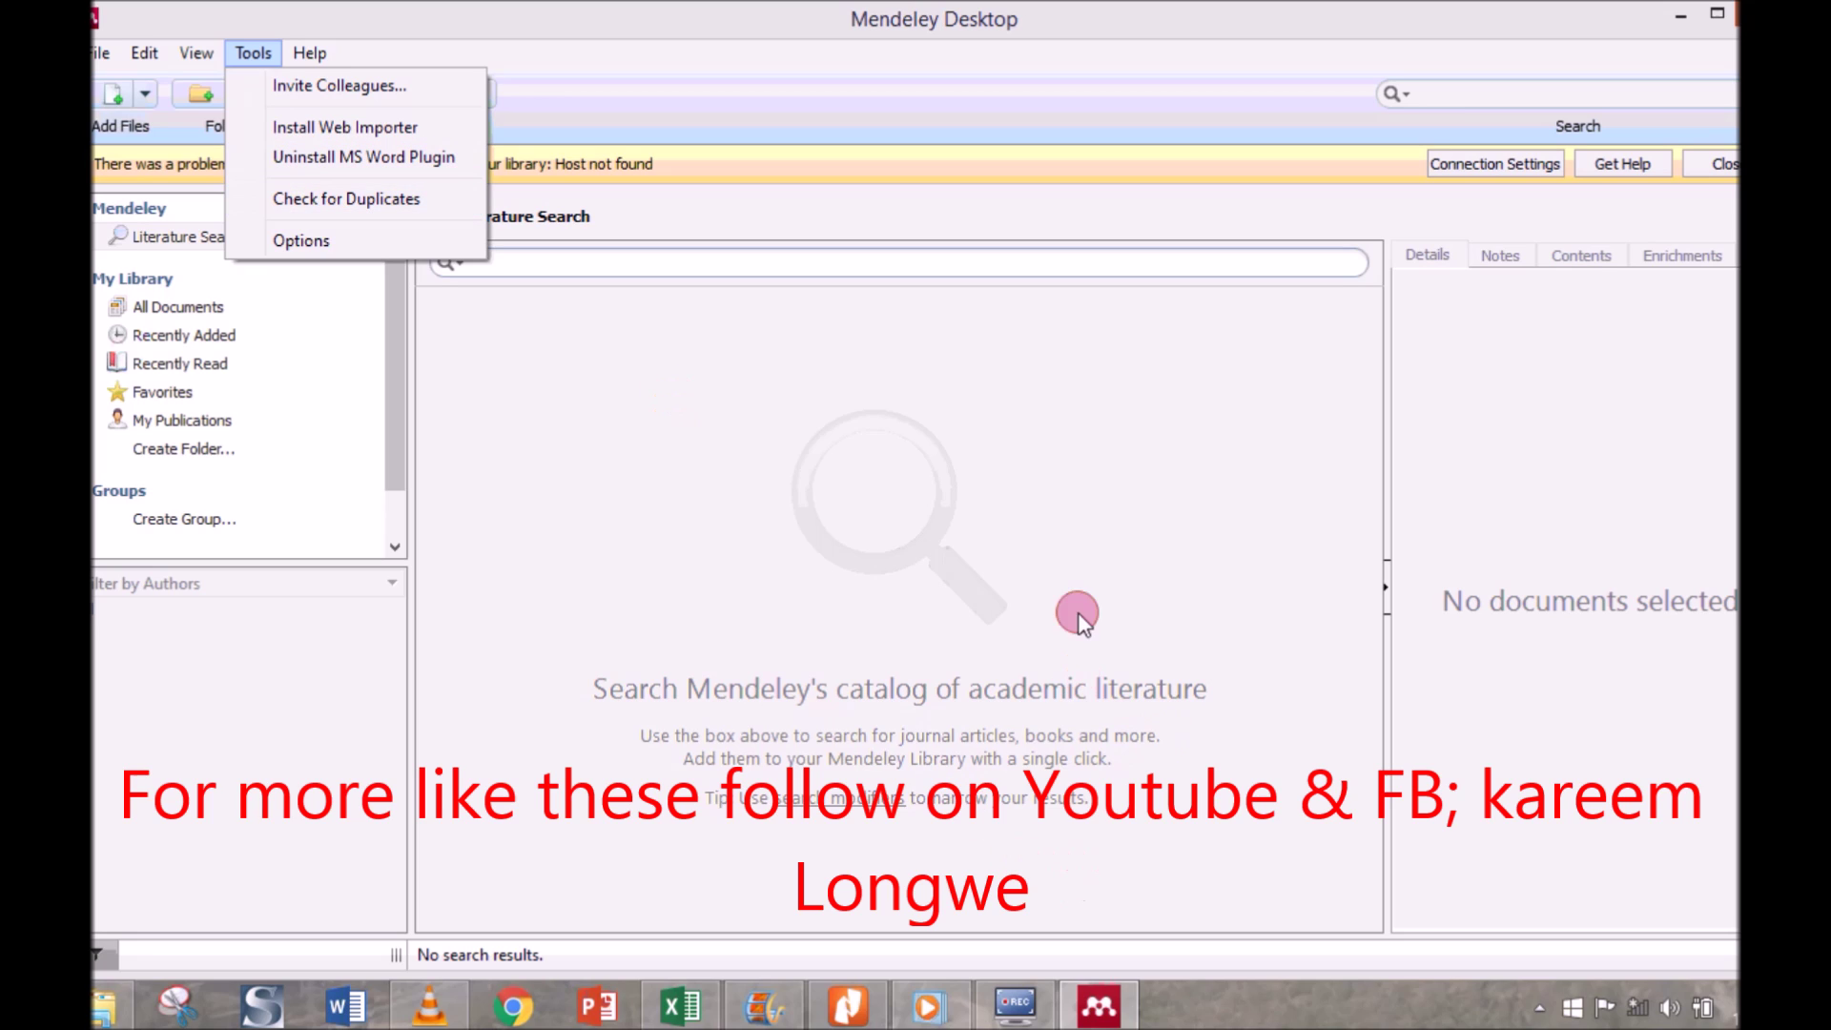
left_click(547, 47)
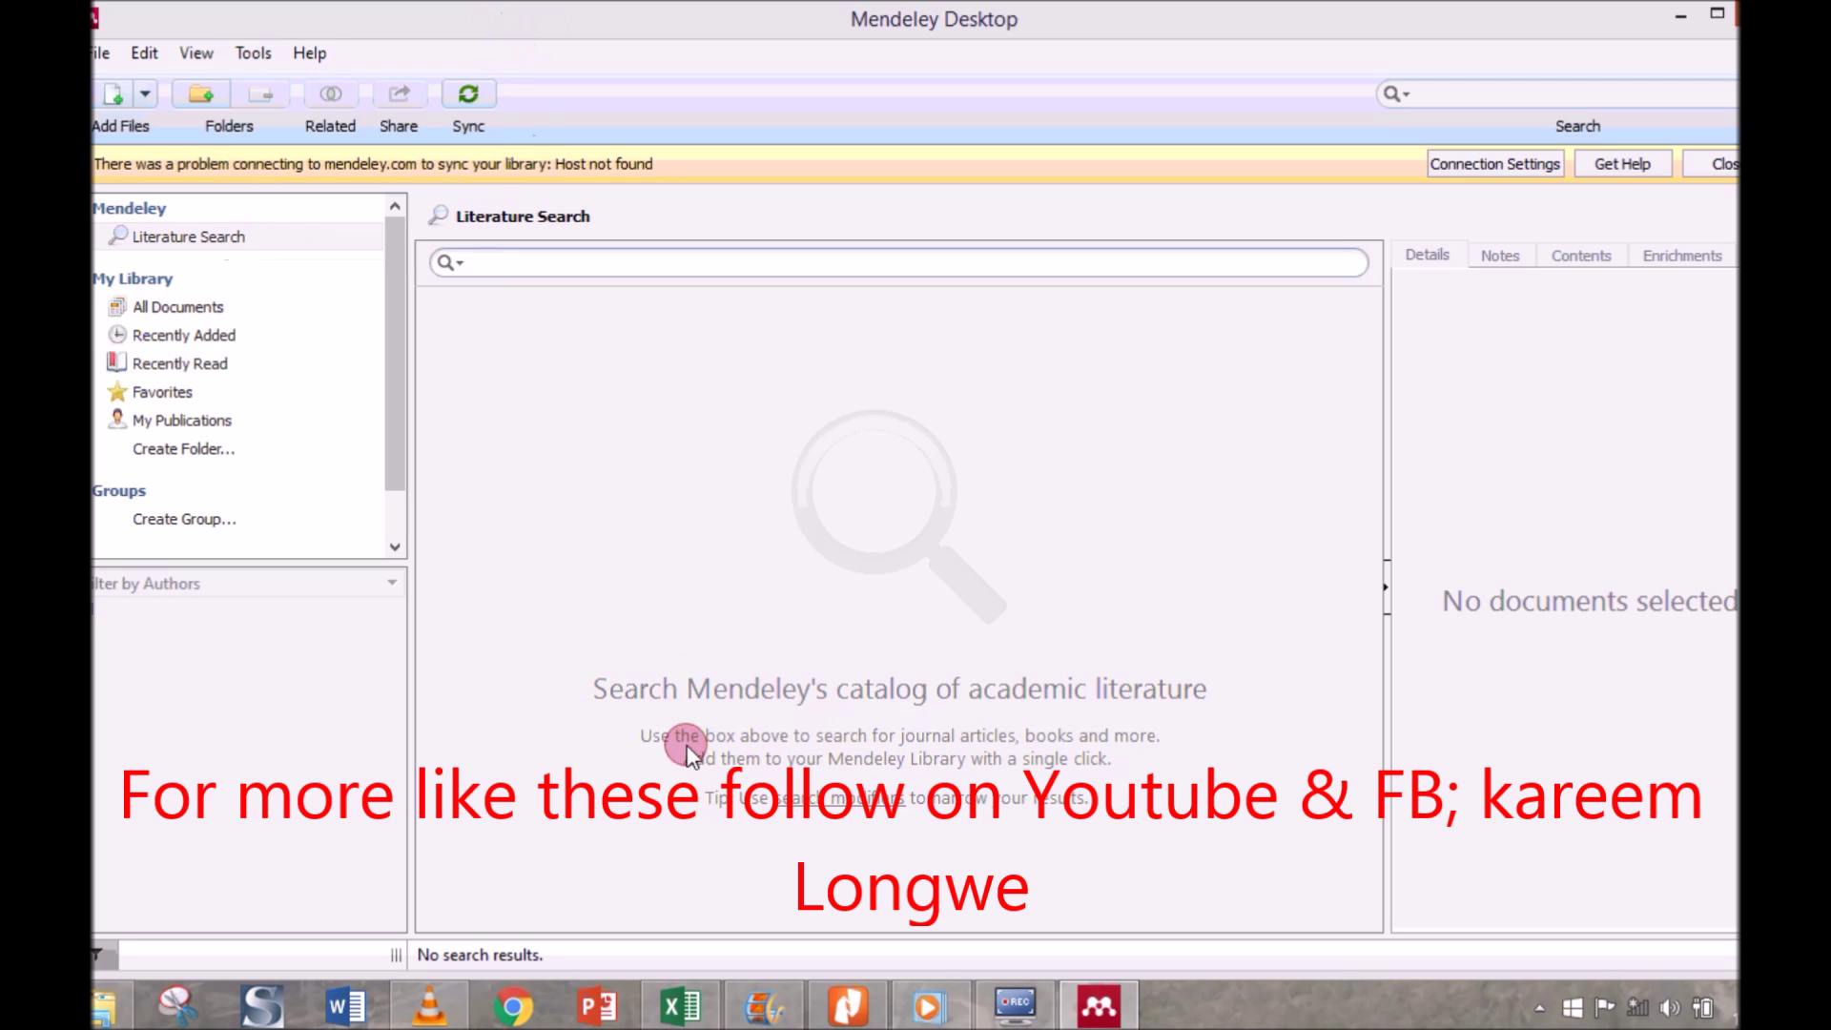